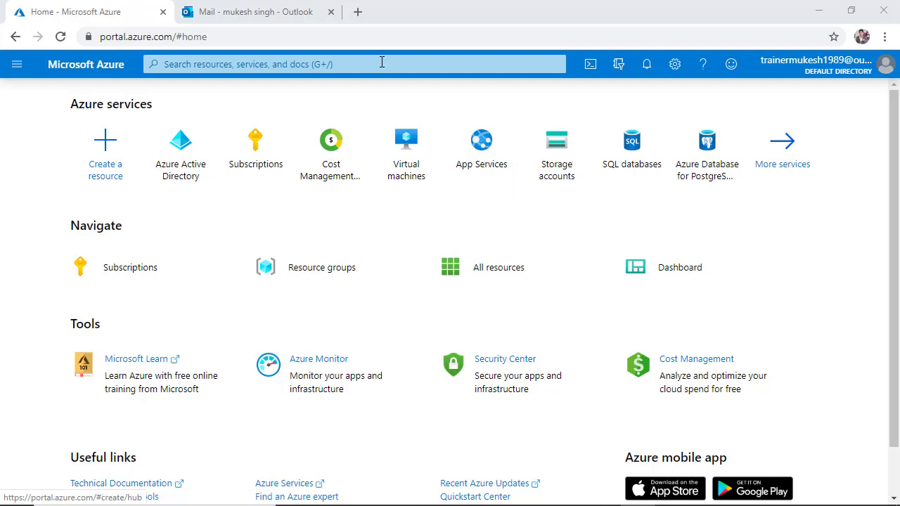
# Switch between the Azure portal and Outlook mail tabs to review the signed-in account.
pyautogui.click(273, 9)
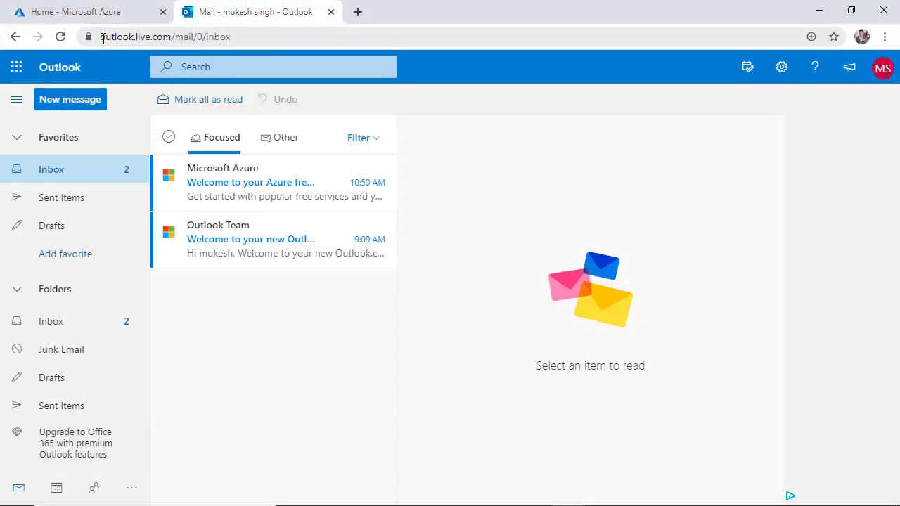
pyautogui.moveTo(101, 36); pyautogui.dragTo(207, 39)
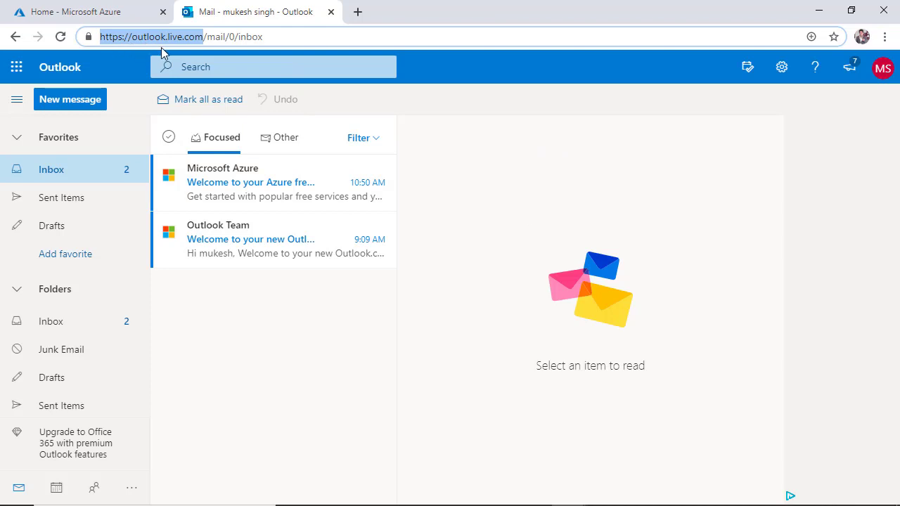
pyautogui.click(106, 14)
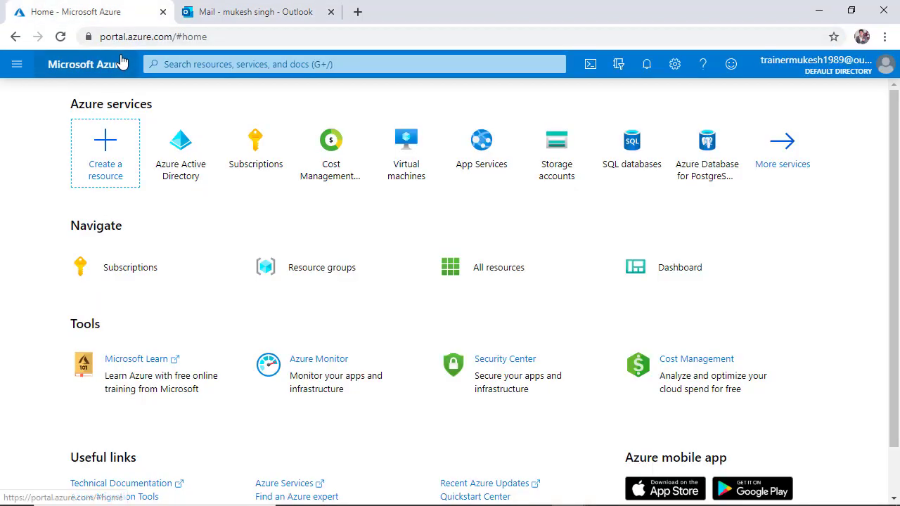
pyautogui.click(175, 37)
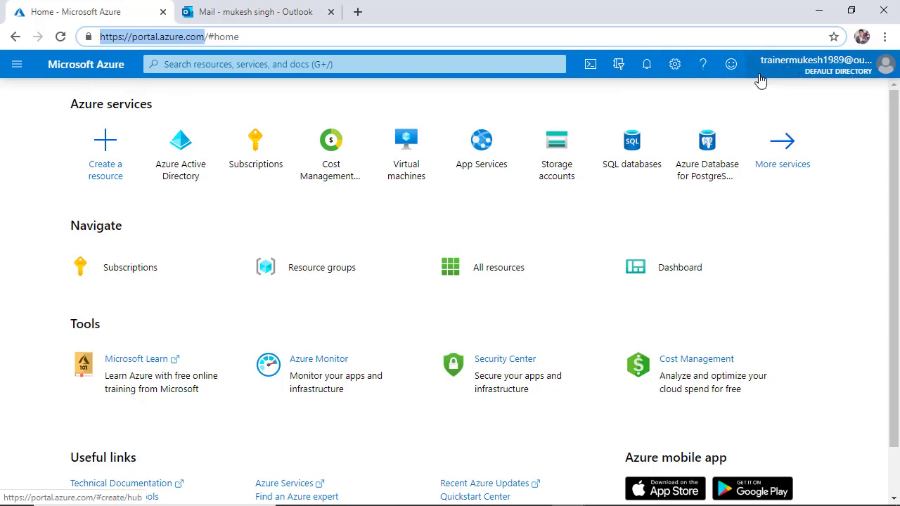
pyautogui.moveTo(760, 80)
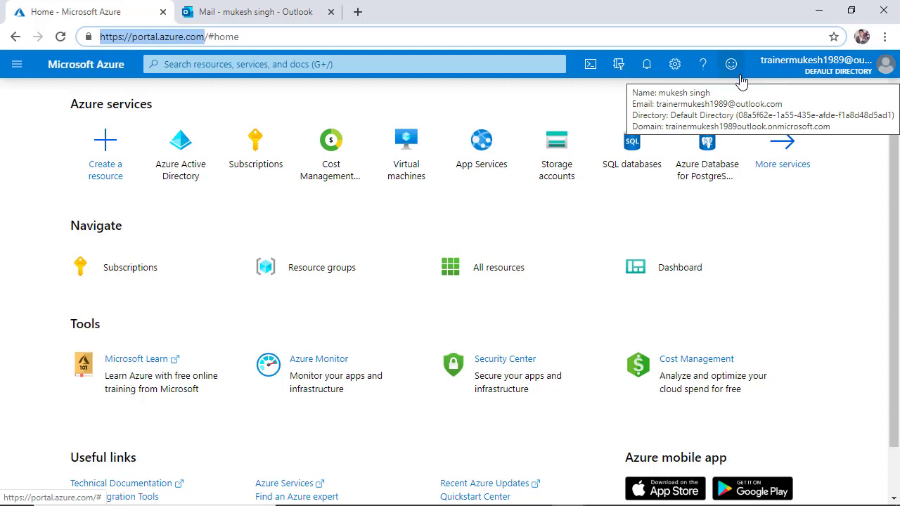
pyautogui.click(290, 16)
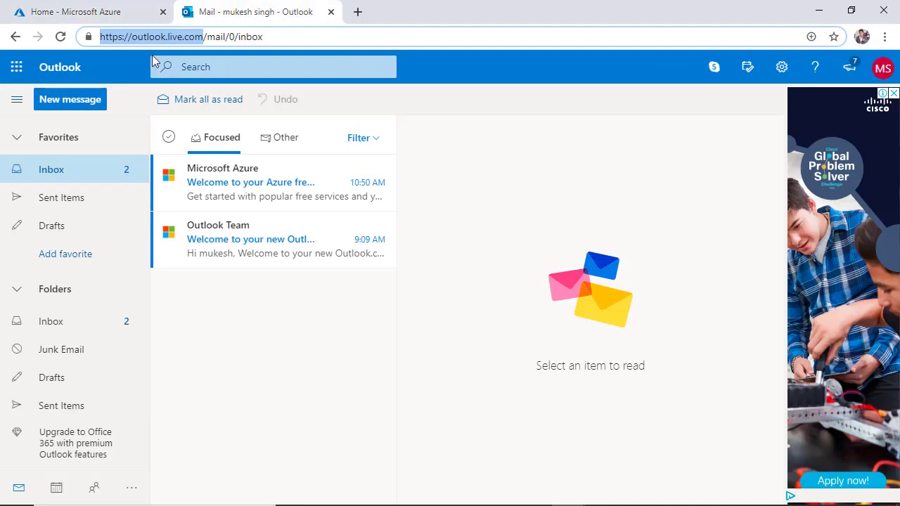
pyautogui.click(80, 10)
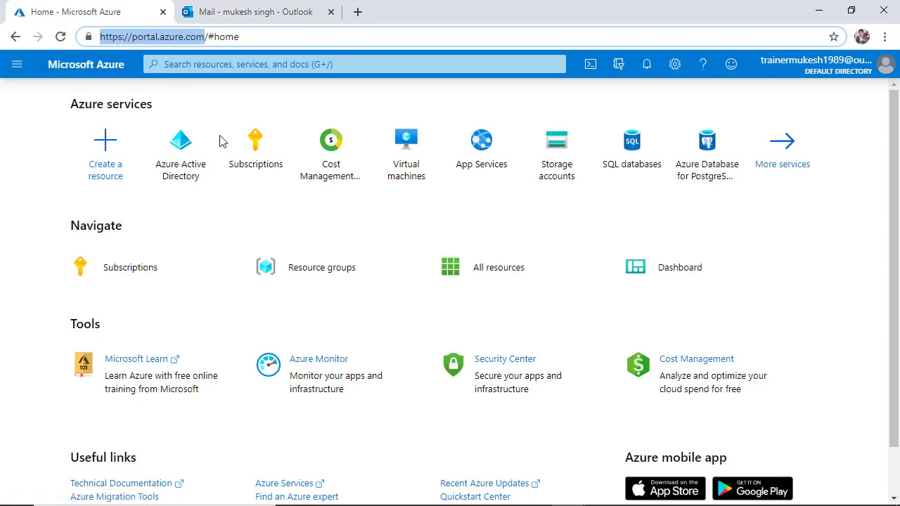
pyautogui.moveTo(181, 128)
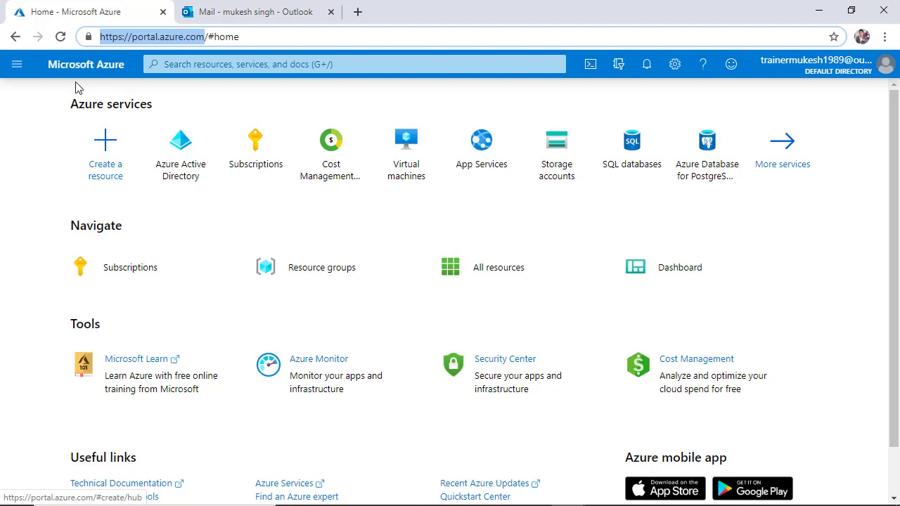
# Open Azure Active Directory from the Identity category of All services.
pyautogui.click(16, 65)
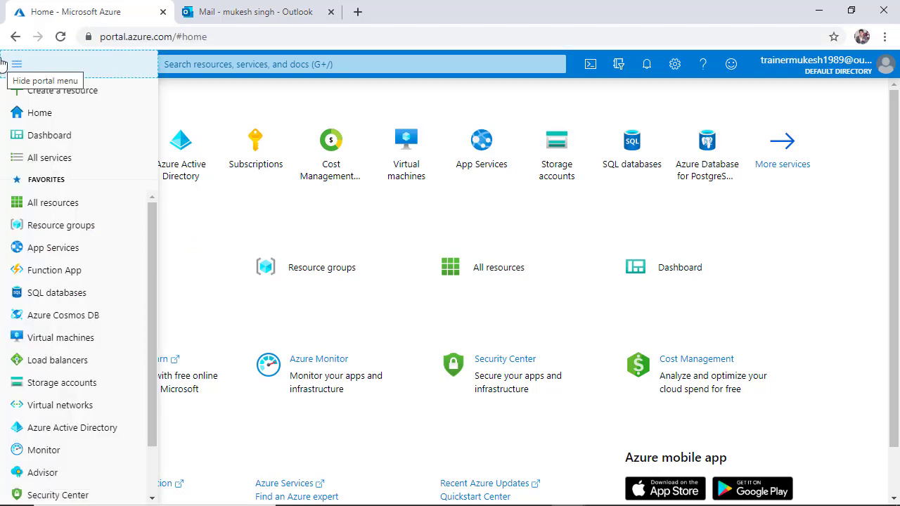
pyautogui.click(16, 65)
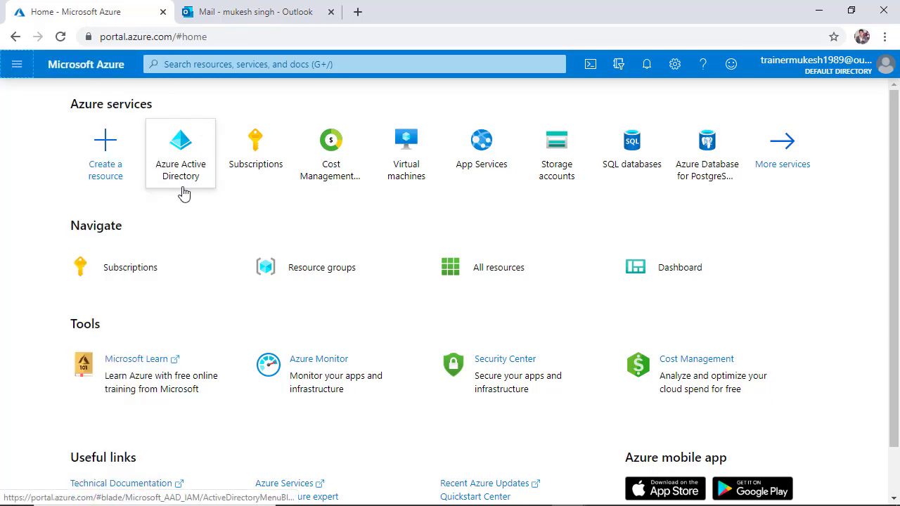
pyautogui.moveTo(180, 175)
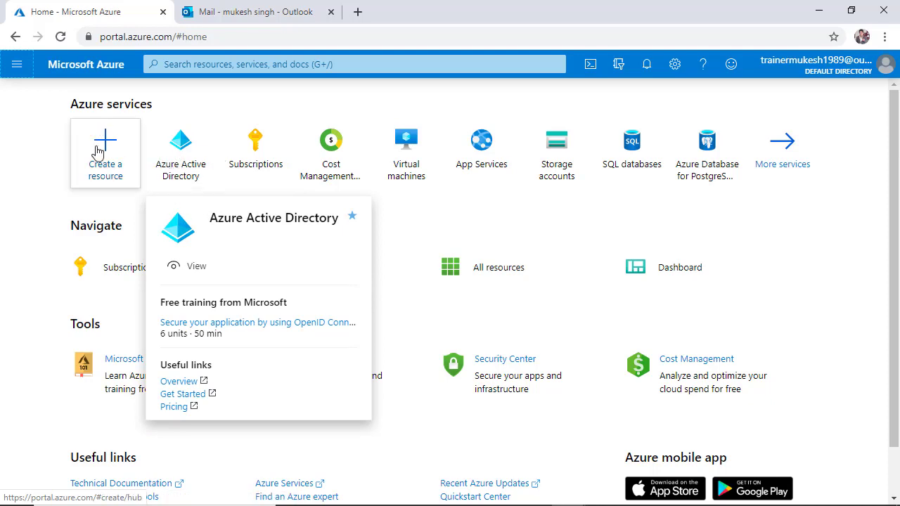
pyautogui.click(17, 64)
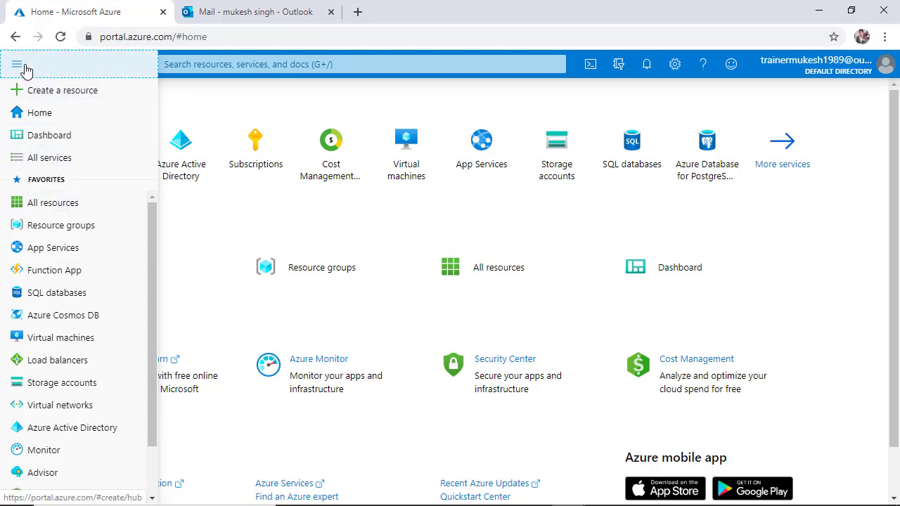
pyautogui.click(68, 163)
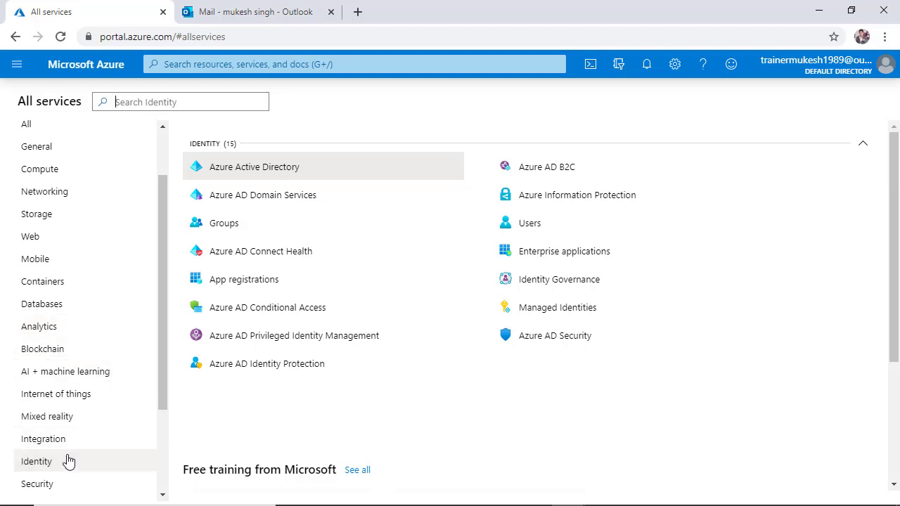
pyautogui.click(43, 464)
pyautogui.click(280, 176)
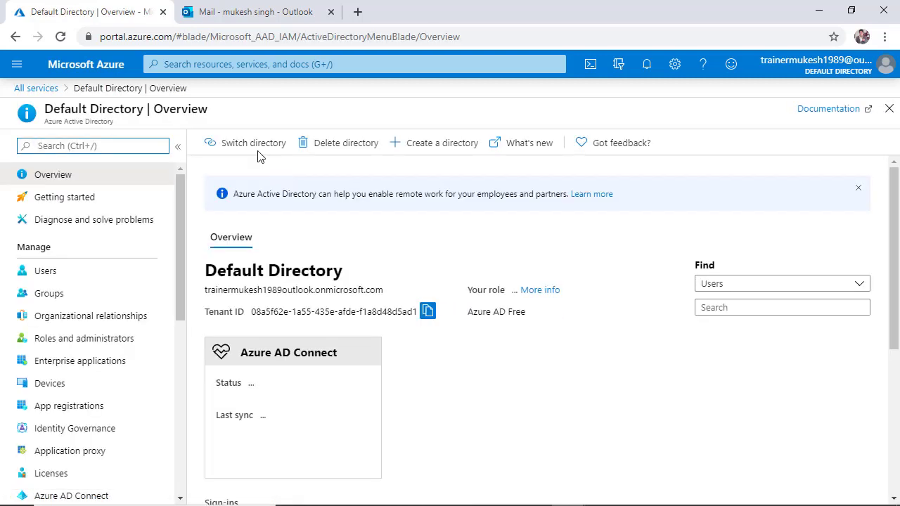
# Search the portal for azure ac and open Azure Active Directory from the results.
pyautogui.click(205, 66)
pyautogui.write('az')
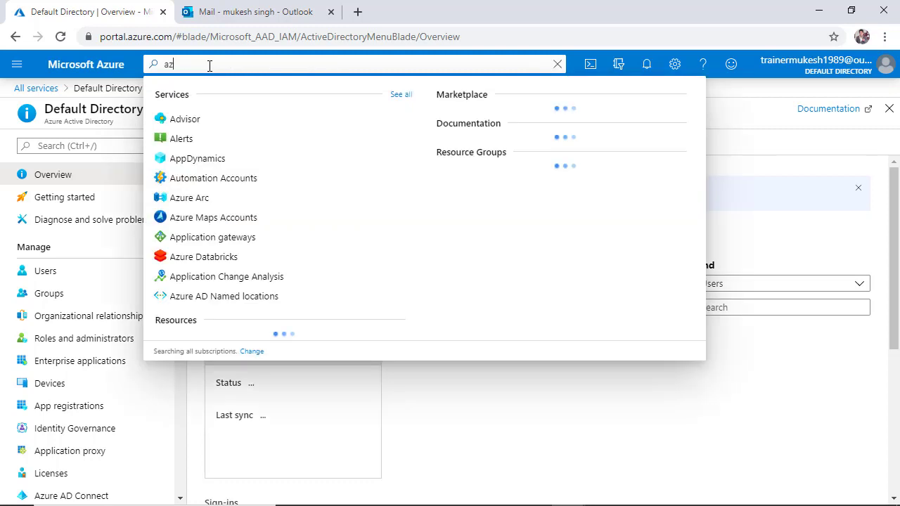
pyautogui.write('ure ')
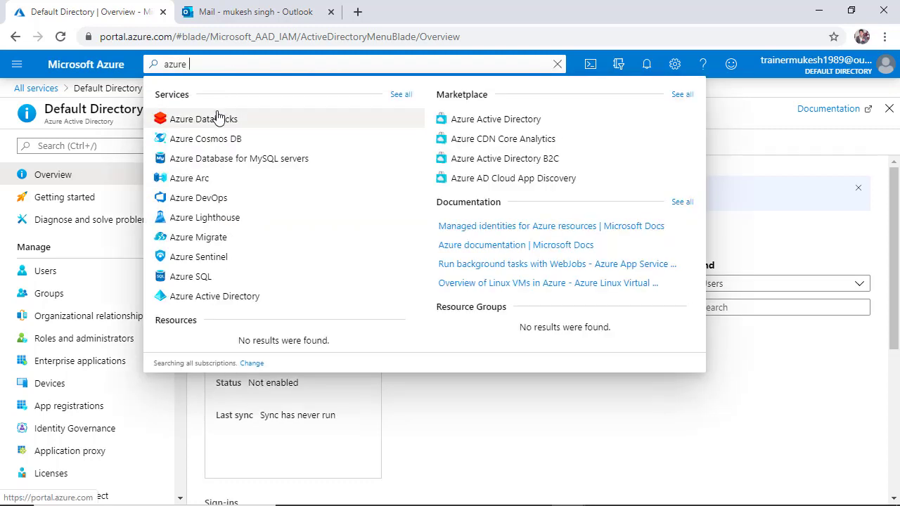
pyautogui.write('ac')
pyautogui.click(249, 121)
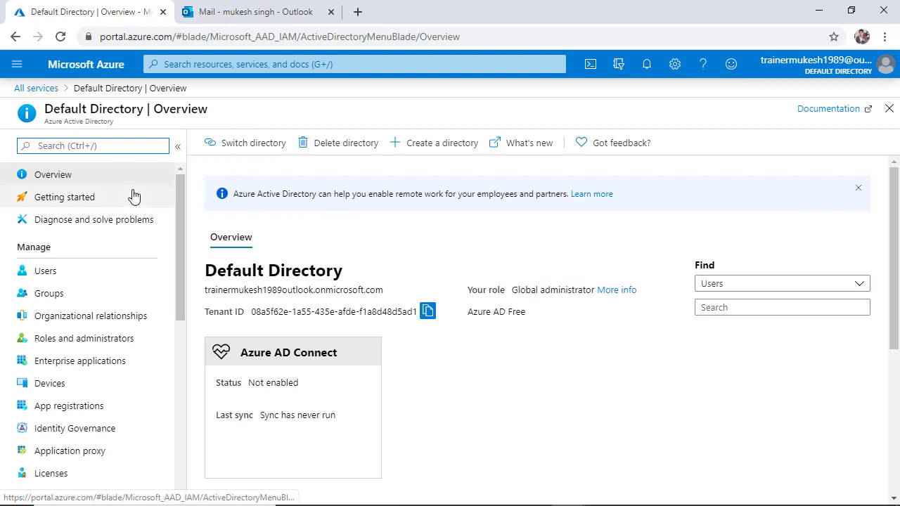
# Open the directory's Users list.
pyautogui.moveTo(130, 128); pyautogui.dragTo(36, 125)
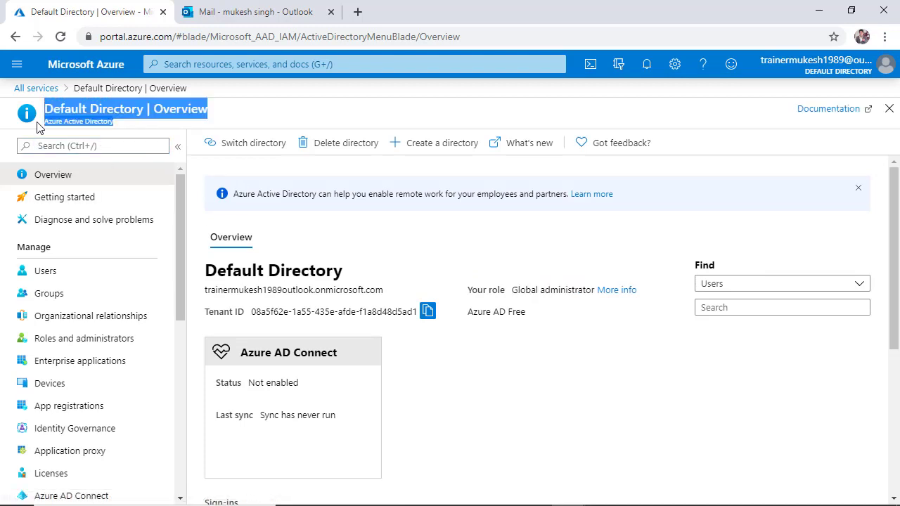
pyautogui.click(472, 252)
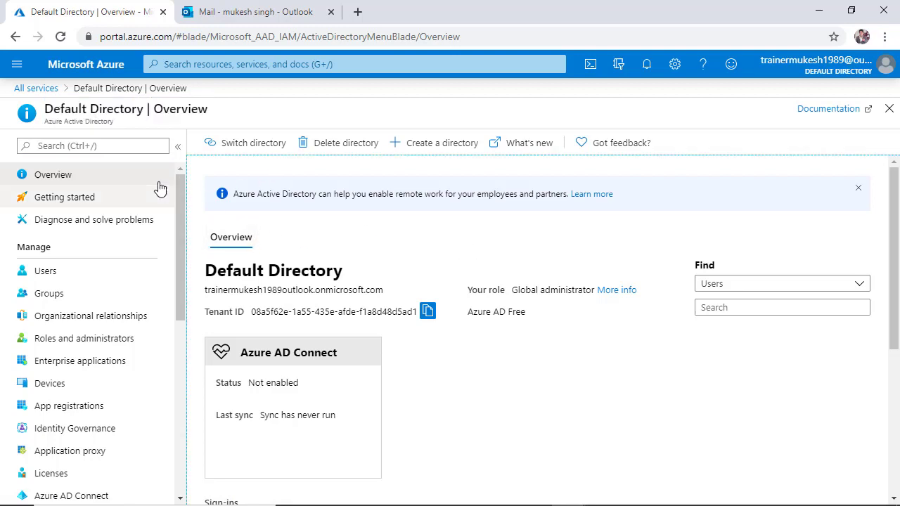
pyautogui.scroll(-4, 382, 261)
pyautogui.scroll(5, 396, 277)
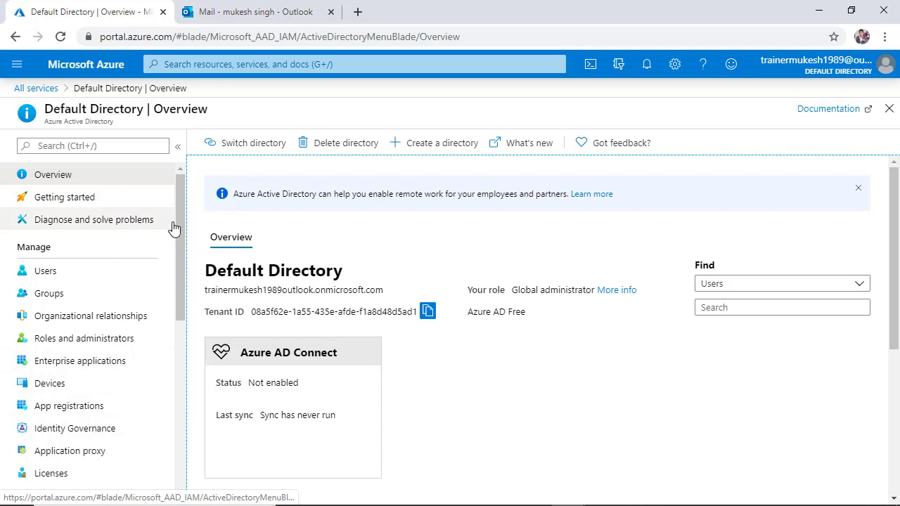
pyautogui.moveTo(182, 284); pyautogui.dragTo(201, 217)
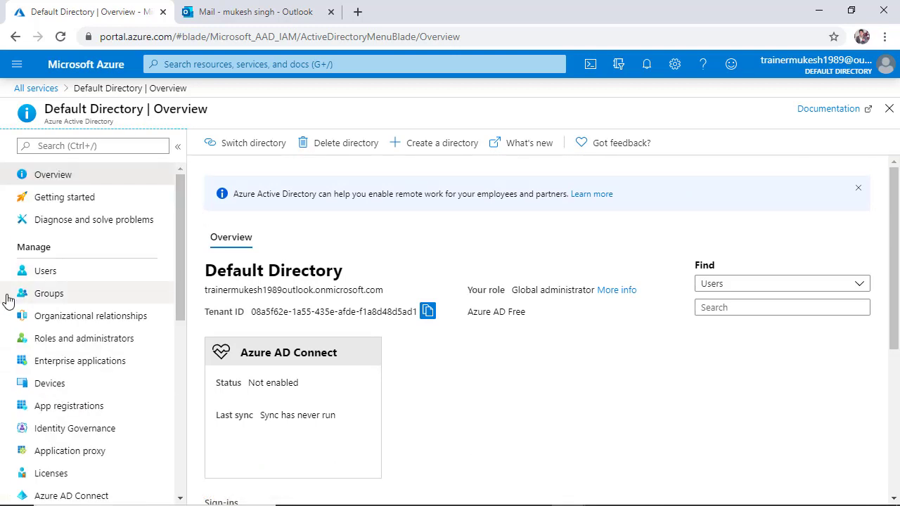
pyautogui.click(47, 275)
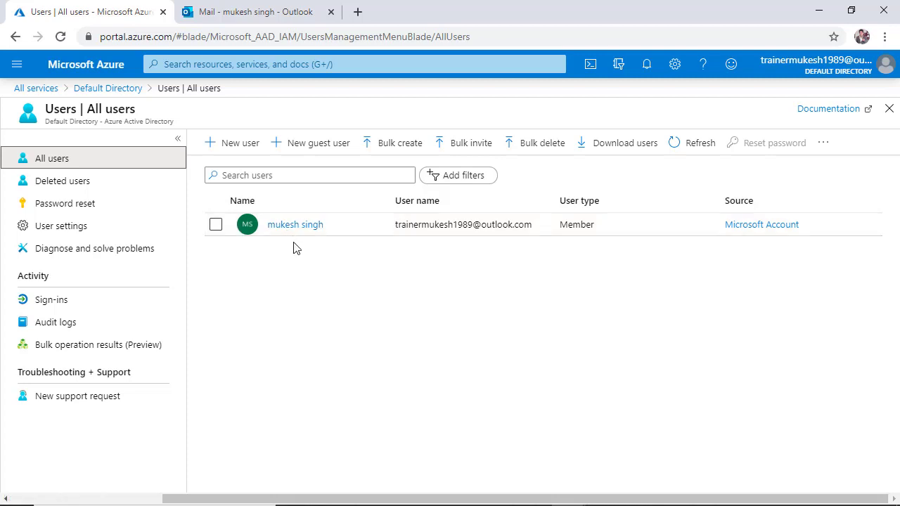
pyautogui.hotkey('ctrl', 'Tab')
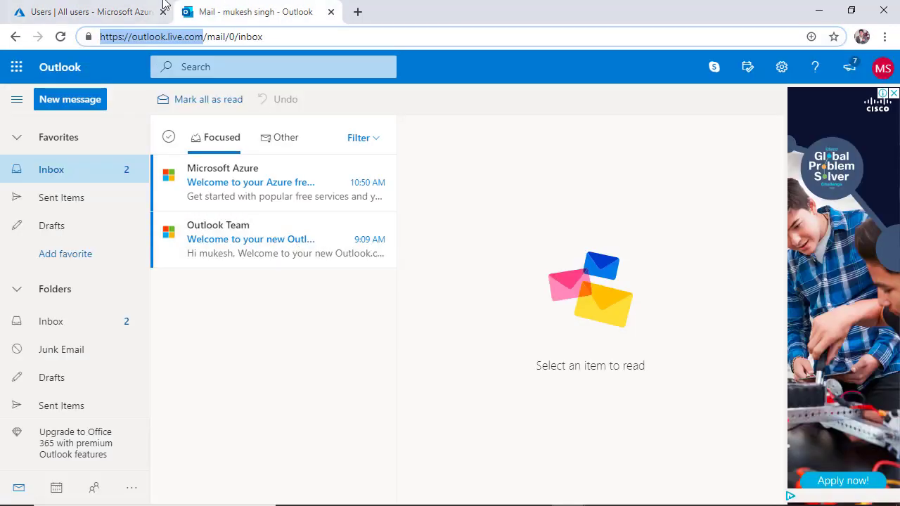
pyautogui.click(97, 8)
pyautogui.hotkey('ctrl', 'Tab')
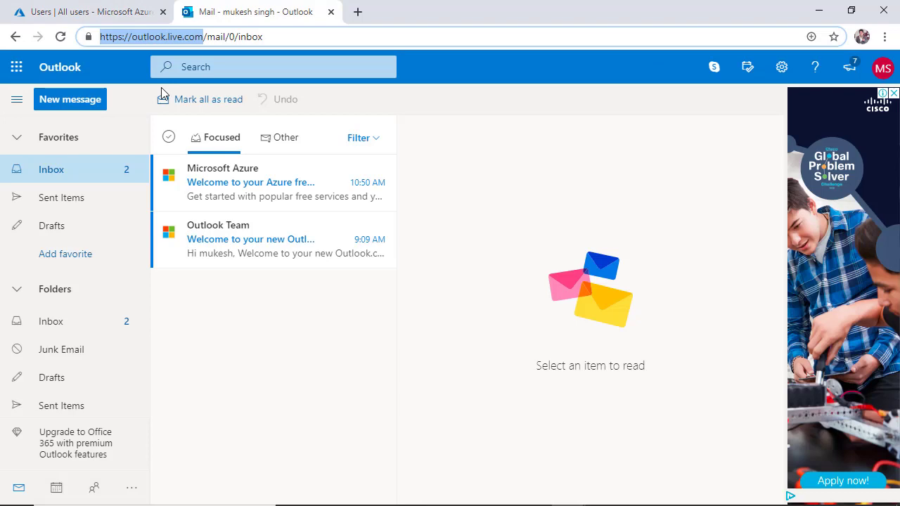
pyautogui.click(116, 8)
pyautogui.hotkey('ctrl', 'Tab')
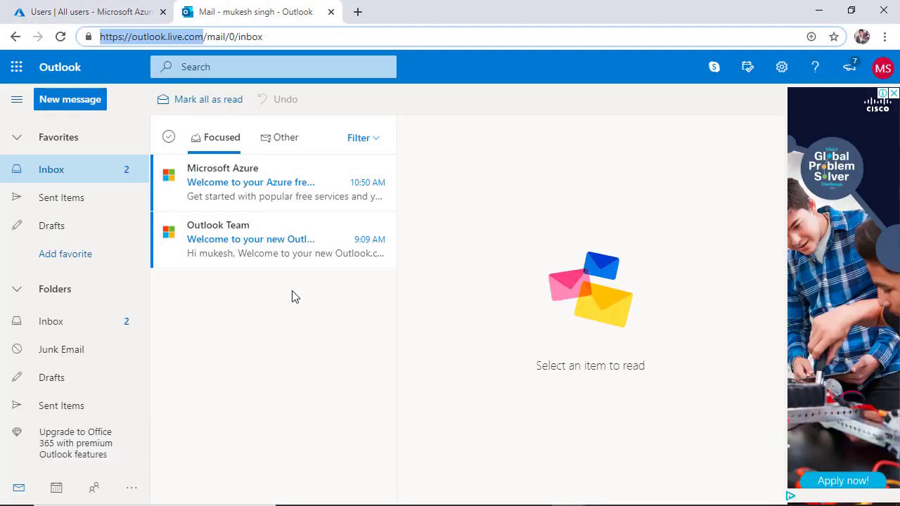
pyautogui.click(91, 11)
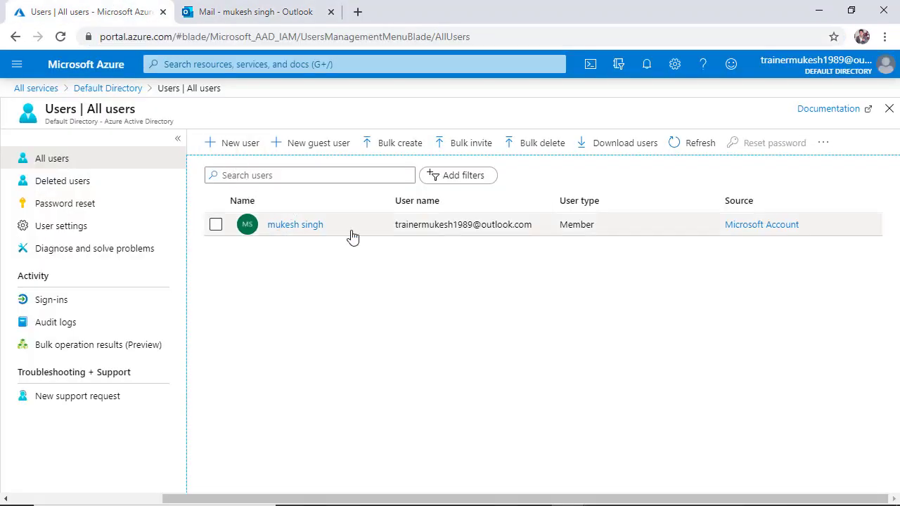
# Start a new user and set its user name to test1.
pyautogui.click(236, 145)
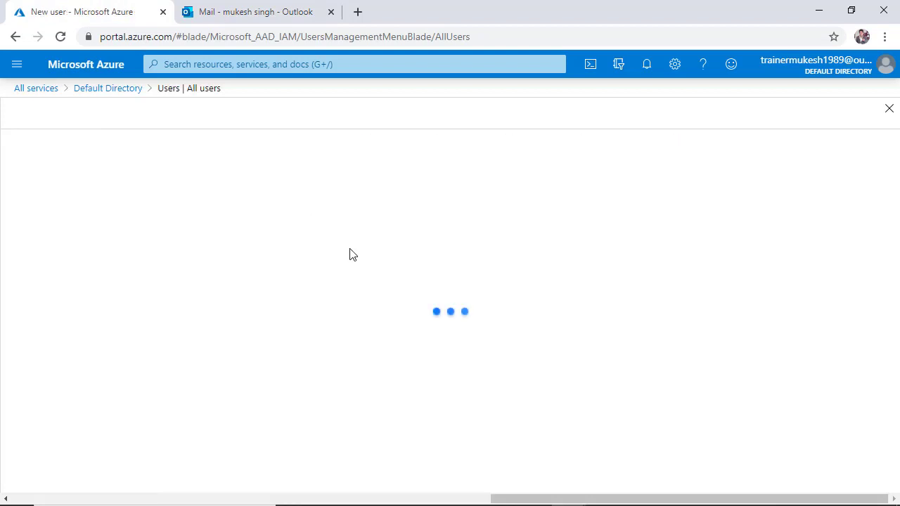
pyautogui.scroll(-1, 246, 241)
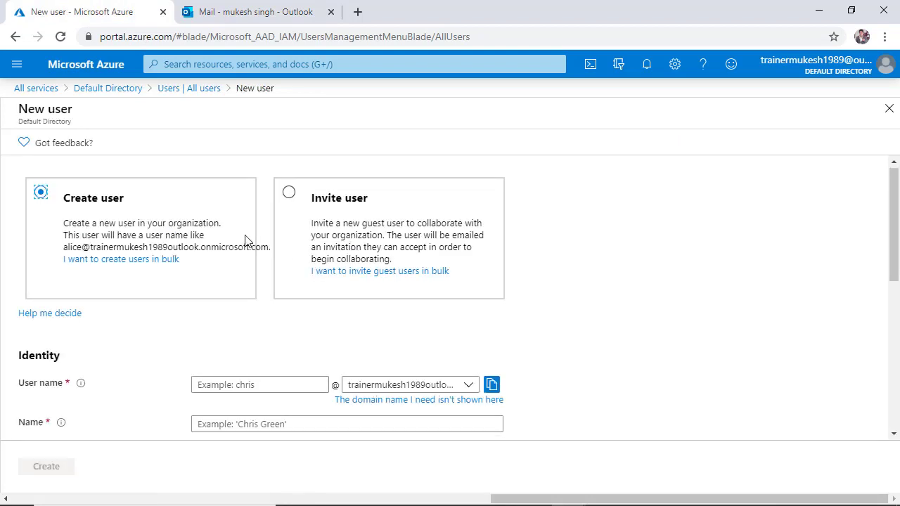
pyautogui.scroll(1, 81, 183)
pyautogui.scroll(-3, 127, 232)
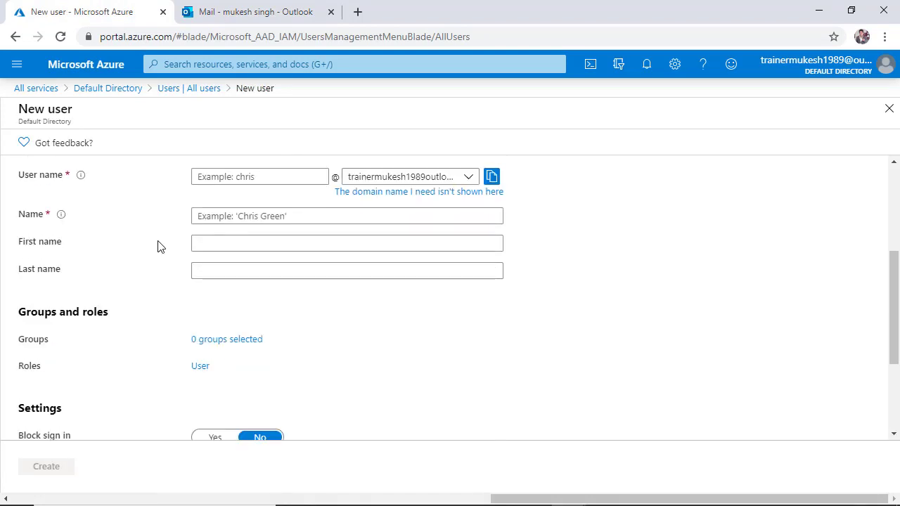
pyautogui.click(243, 180)
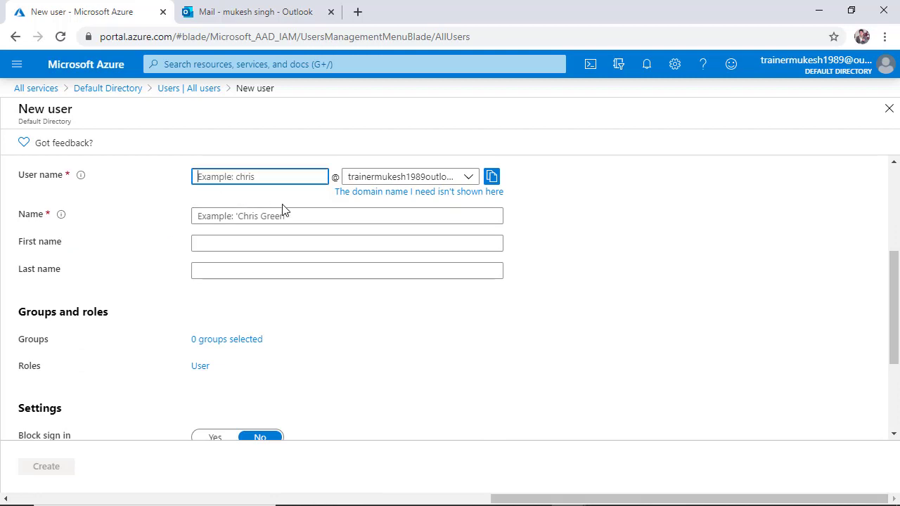
pyautogui.write('t')
pyautogui.press('BackSpace')
pyautogui.write('test1')
# Fill in the user's display name and choose to create the initial password manually.
pyautogui.click(282, 215)
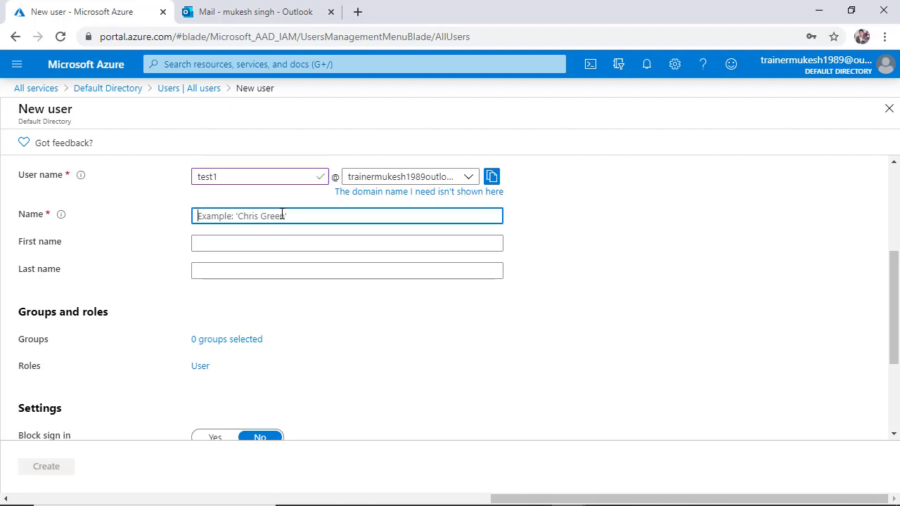
pyautogui.write('jon')
pyautogui.press('Tab')
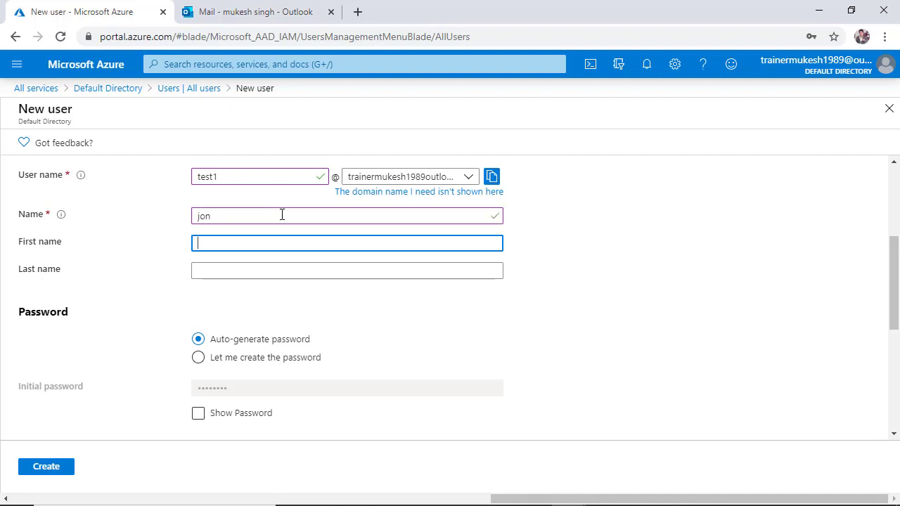
pyautogui.press('Tab')
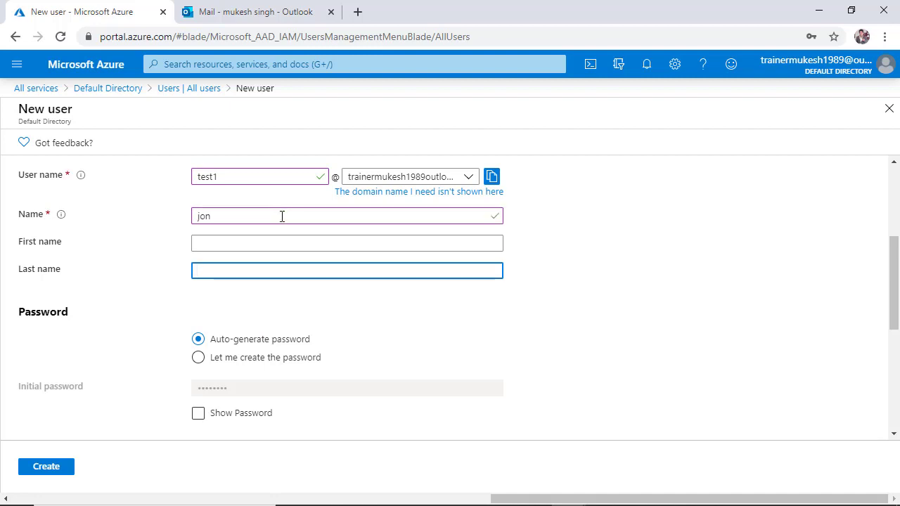
pyautogui.scroll(-1, 281, 322)
pyautogui.click(247, 288)
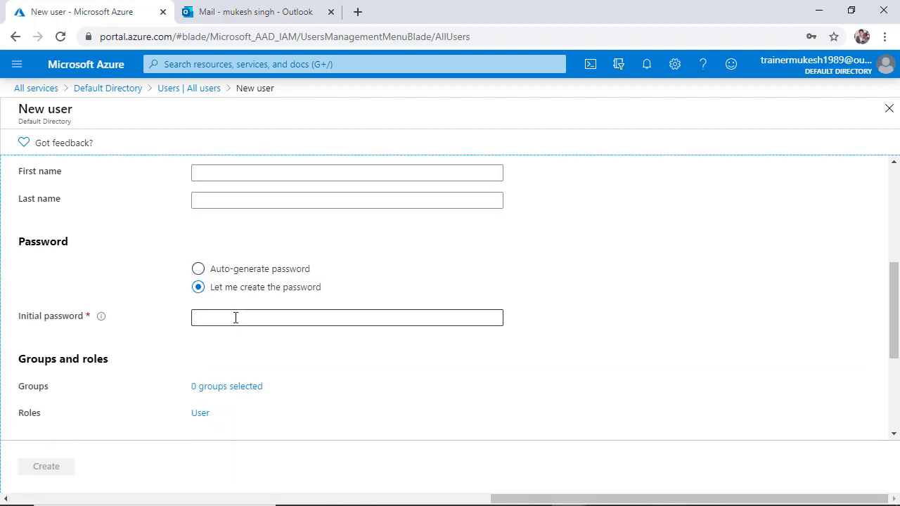
# Enter the initial password for the user and create the account.
pyautogui.click(236, 317)
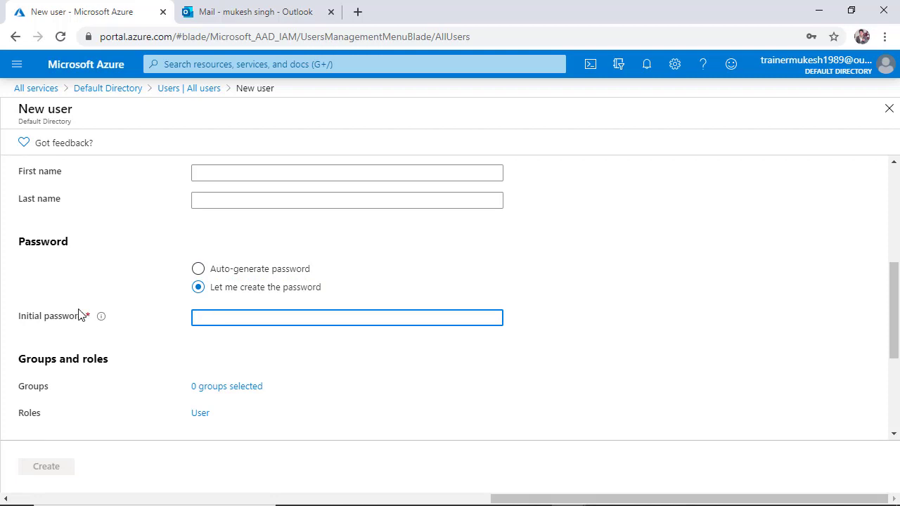
pyautogui.write('•••')
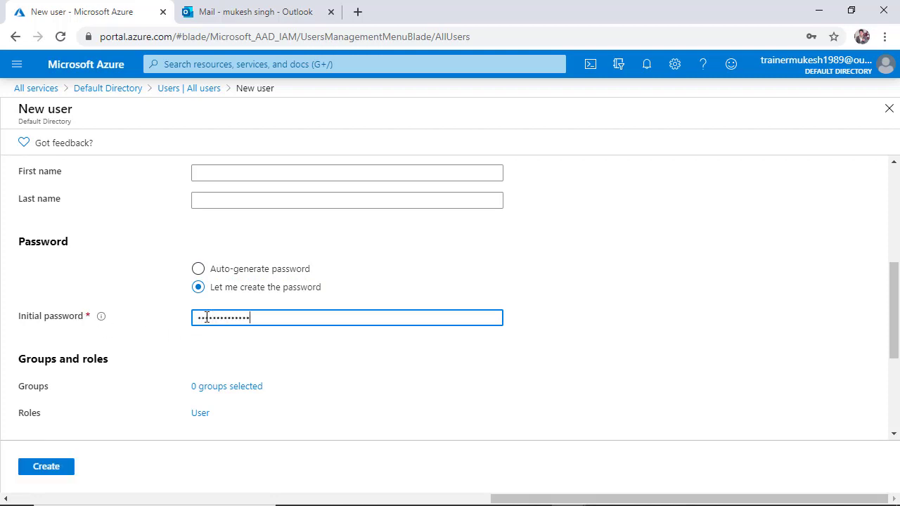
pyautogui.click(473, 393)
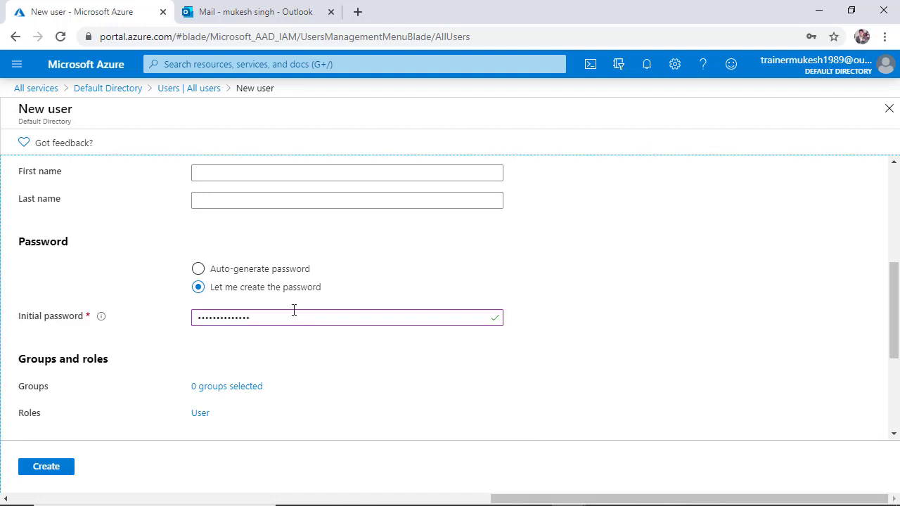
pyautogui.scroll(-2, 136, 301)
pyautogui.scroll(-1, 179, 323)
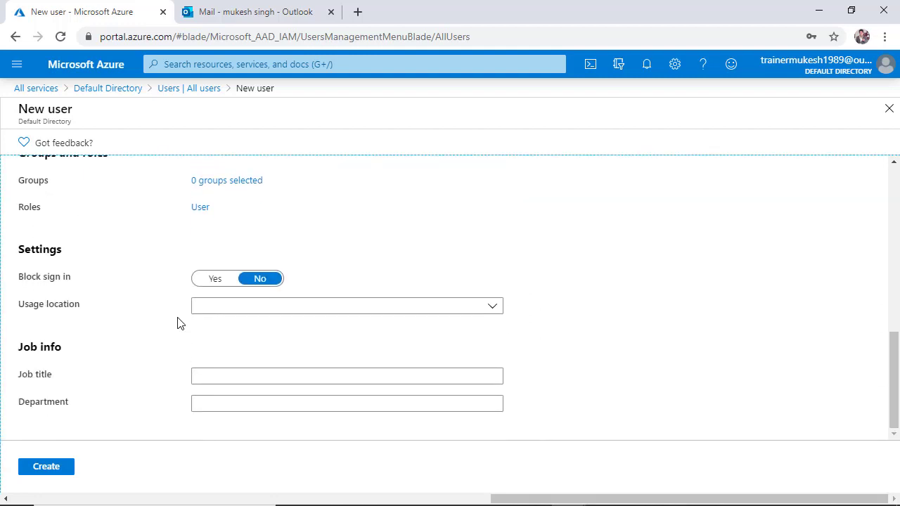
pyautogui.click(51, 469)
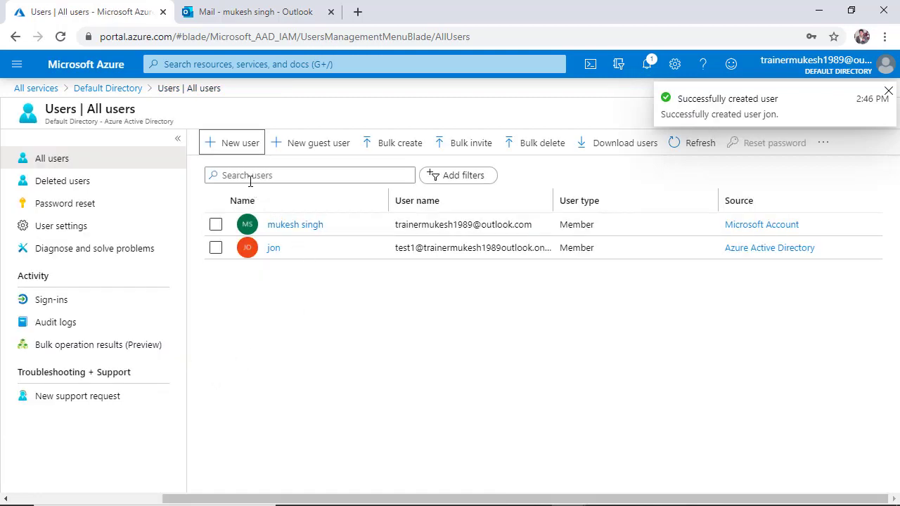
# Start another new user with user name test2 and display name apple.
pyautogui.click(232, 144)
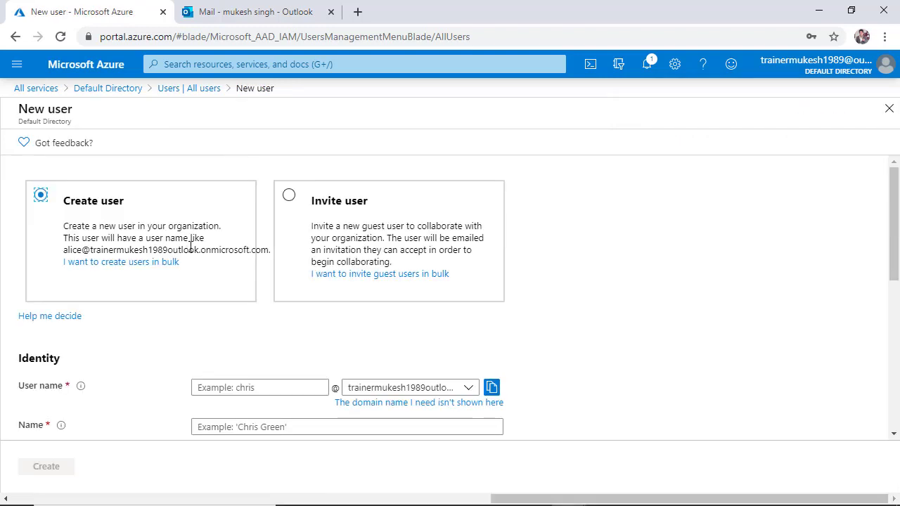
pyautogui.click(267, 388)
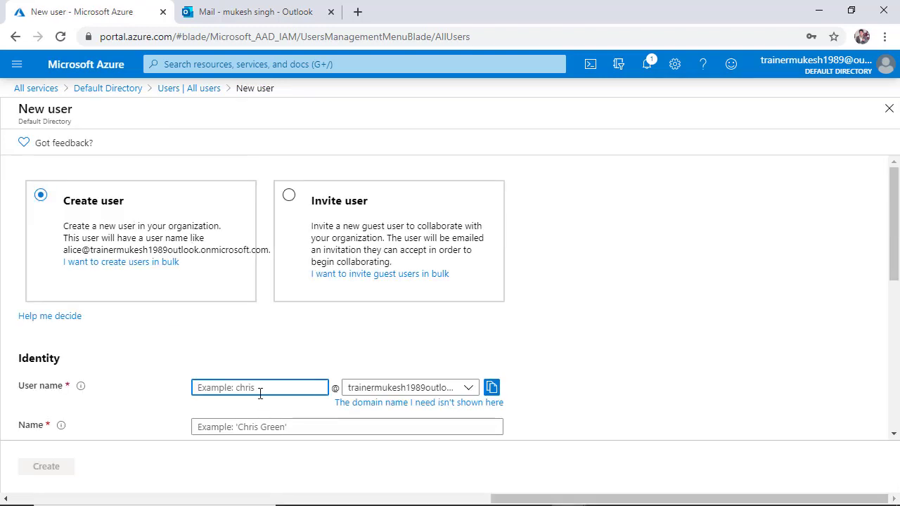
pyautogui.write('te')
pyautogui.press('Tab')
pyautogui.press('Tab')
pyautogui.press('Tab')
pyautogui.press('Tab')
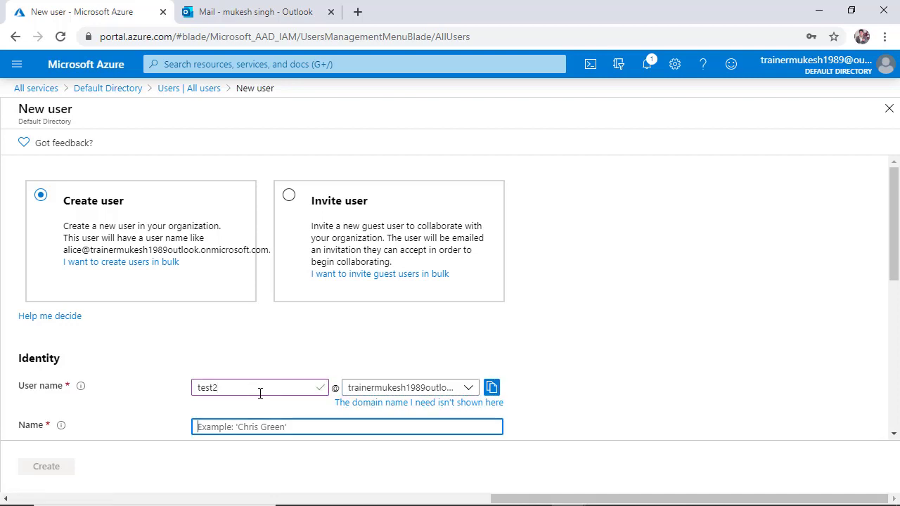
pyautogui.write('s')
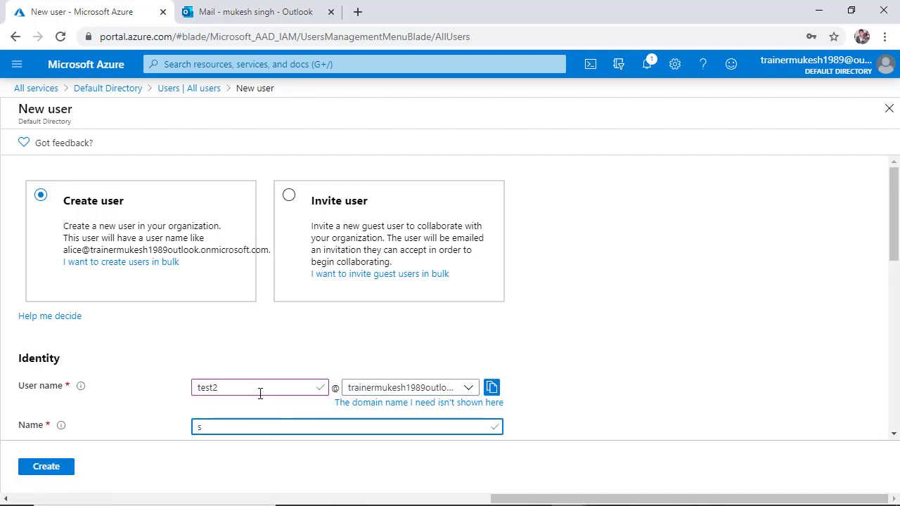
pyautogui.write('pple')
pyautogui.press('Tab')
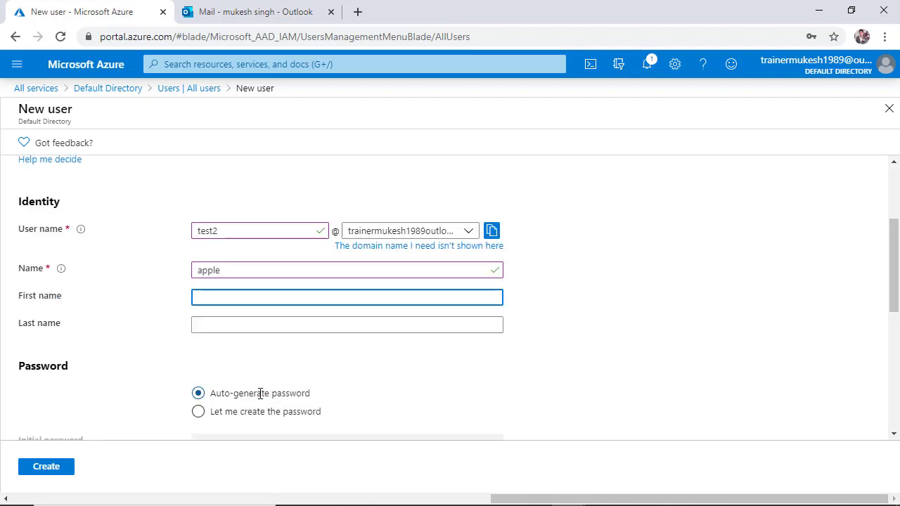
# Choose to create the password manually, enter the initial password, create the user and decline saving the password.
pyautogui.click(257, 412)
pyautogui.scroll(-1, 257, 408)
pyautogui.click(258, 372)
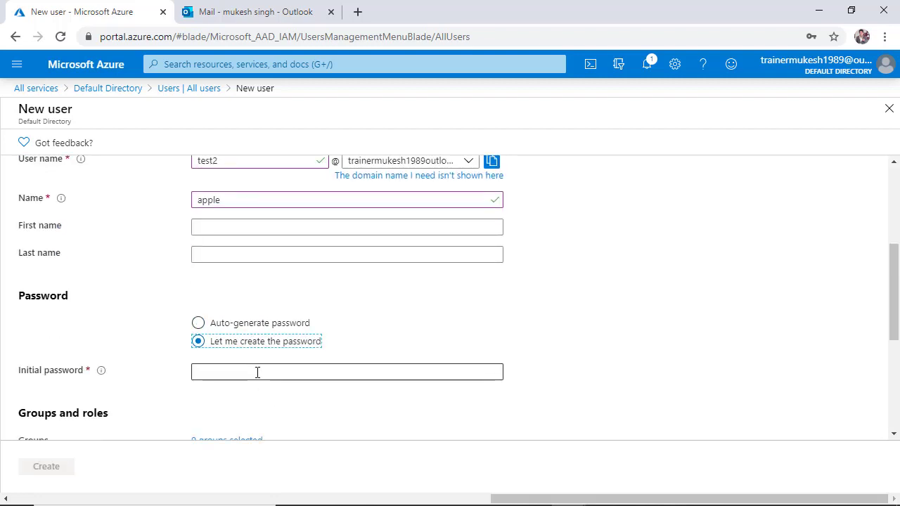
pyautogui.write('Pa')
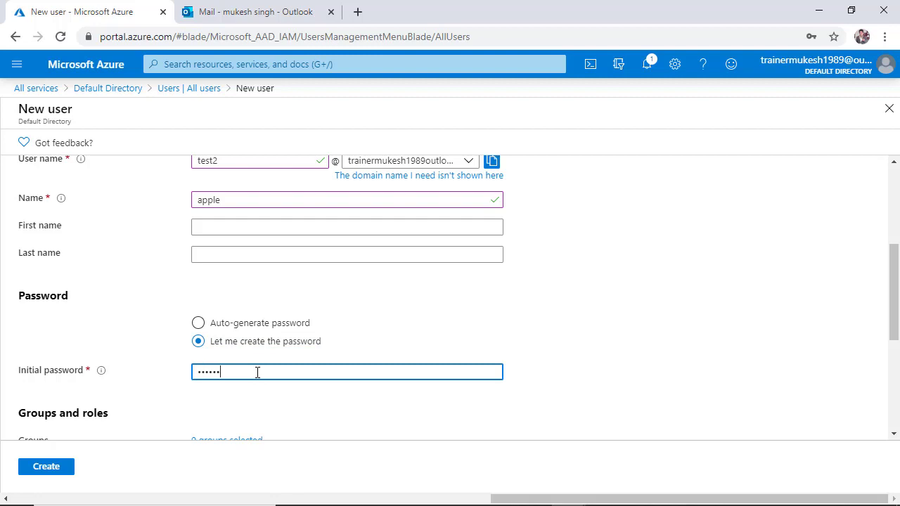
pyautogui.click(519, 420)
pyautogui.scroll(-3, 496, 408)
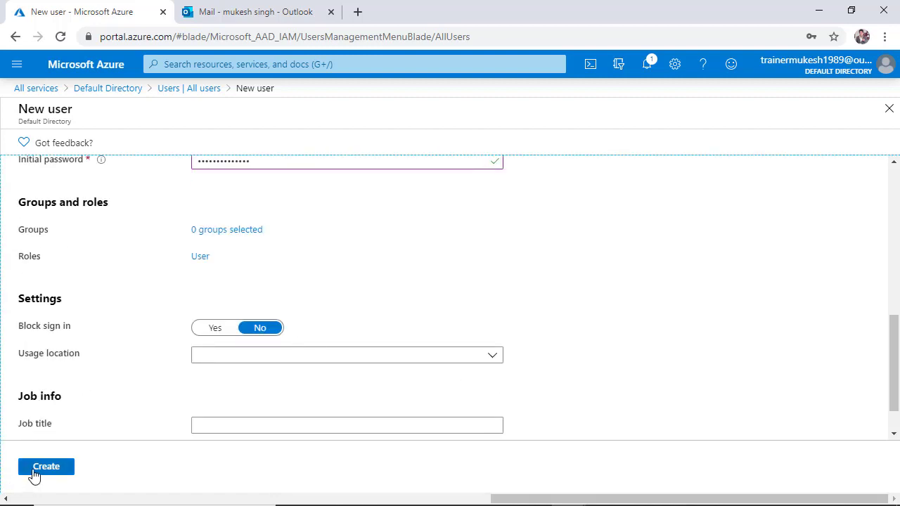
pyautogui.scroll(-1, 147, 428)
pyautogui.scroll(8, 183, 415)
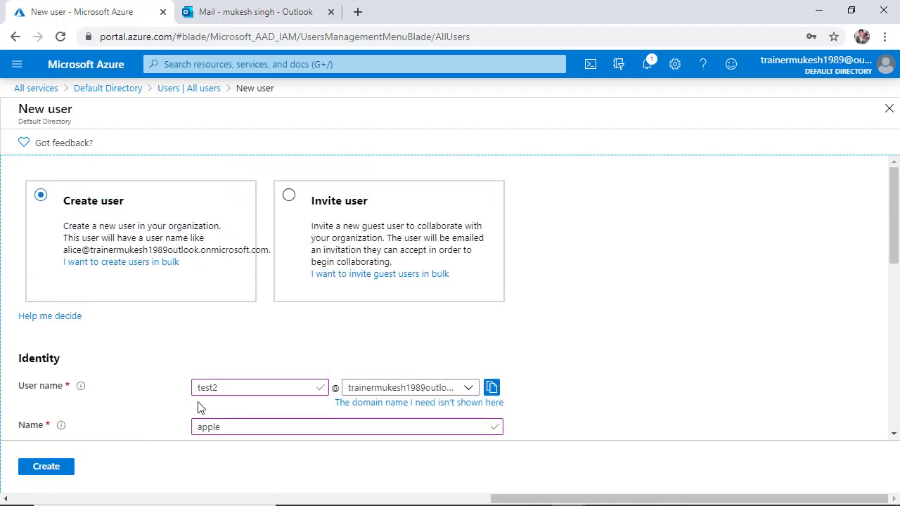
pyautogui.click(47, 471)
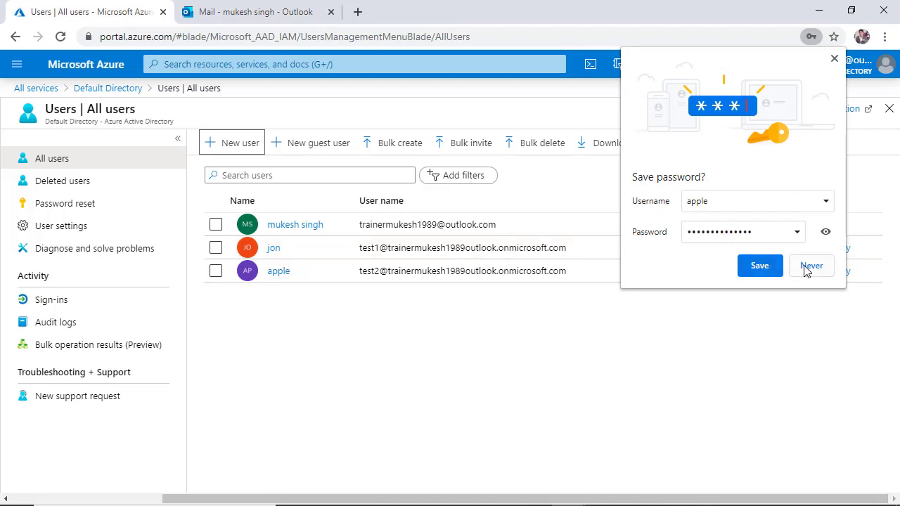
pyautogui.click(811, 267)
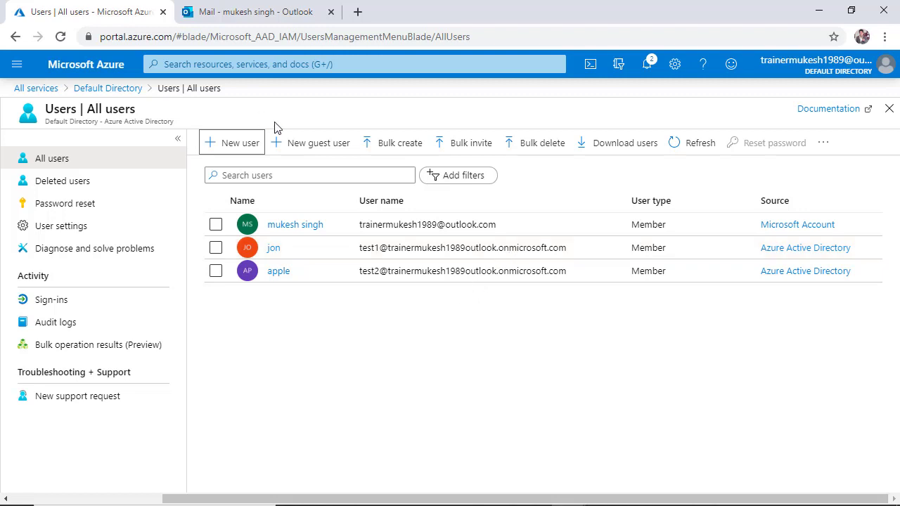
# Start a new guest user invitation and review the invite option's description.
pyautogui.click(323, 145)
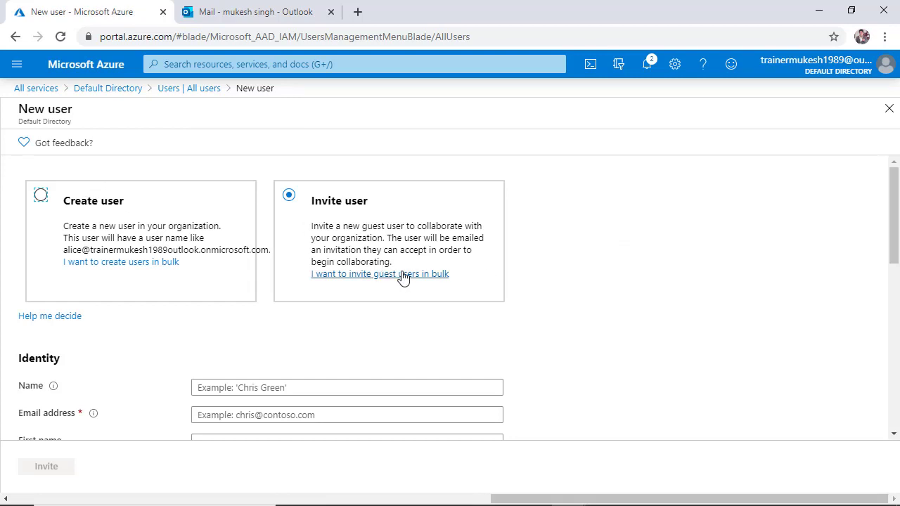
pyautogui.moveTo(321, 229); pyautogui.dragTo(493, 252)
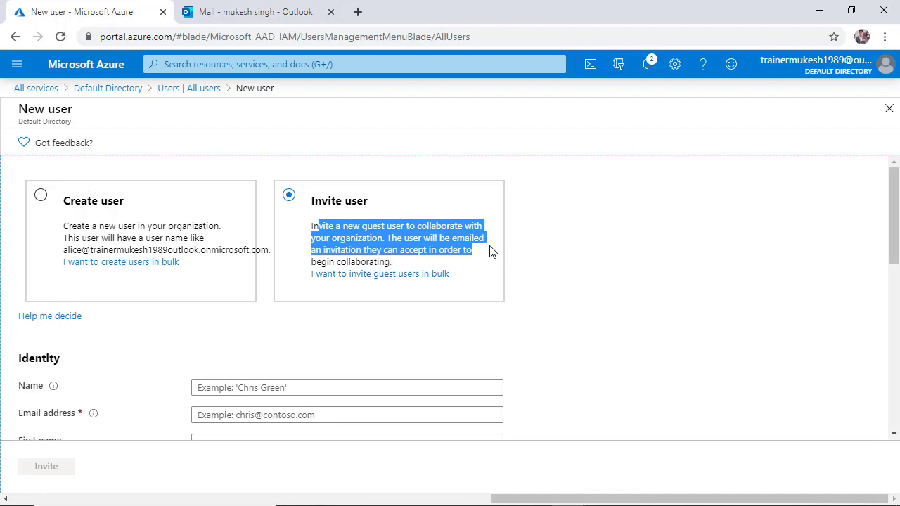
pyautogui.click(444, 262)
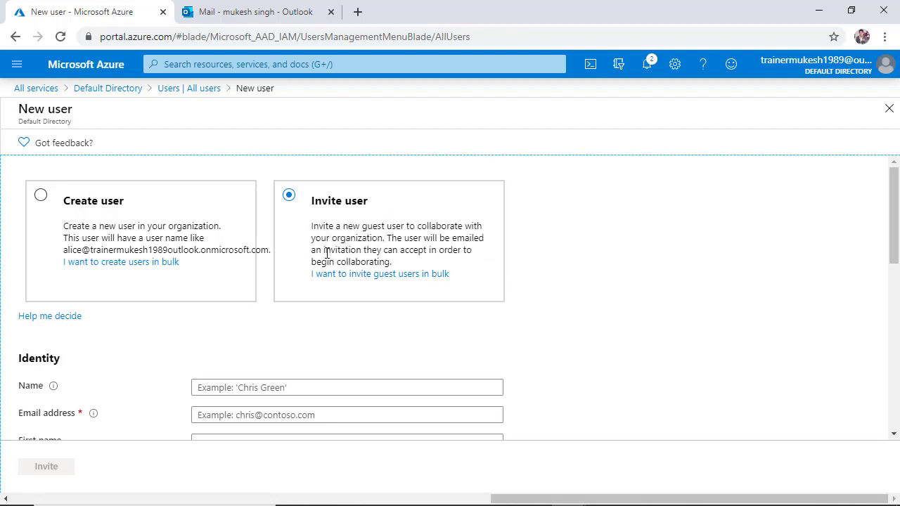
pyautogui.moveTo(325, 253); pyautogui.dragTo(452, 253)
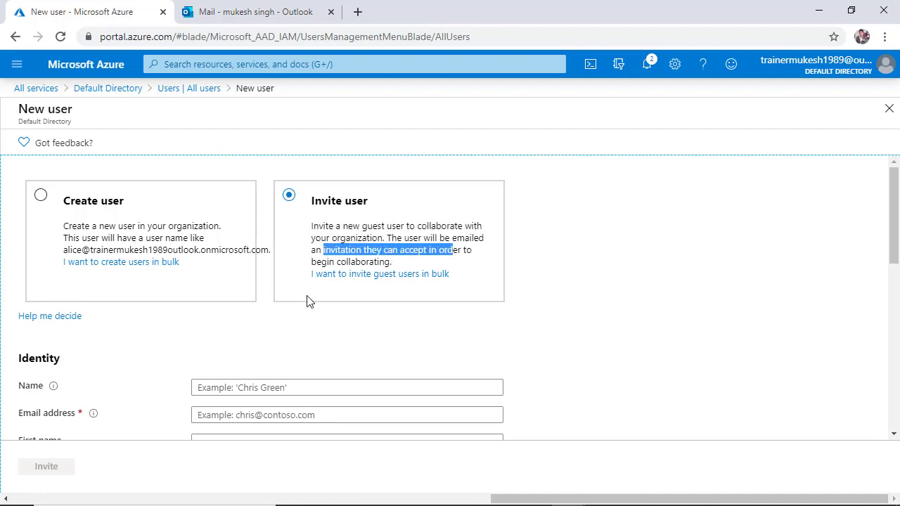
pyautogui.scroll(-2, 307, 301)
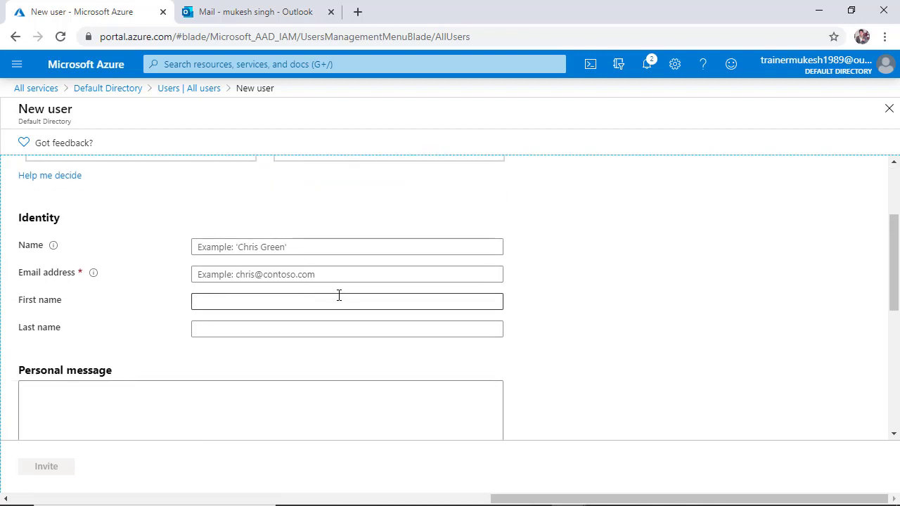
# Enter the guest's display name and e-mail address.
pyautogui.click(282, 246)
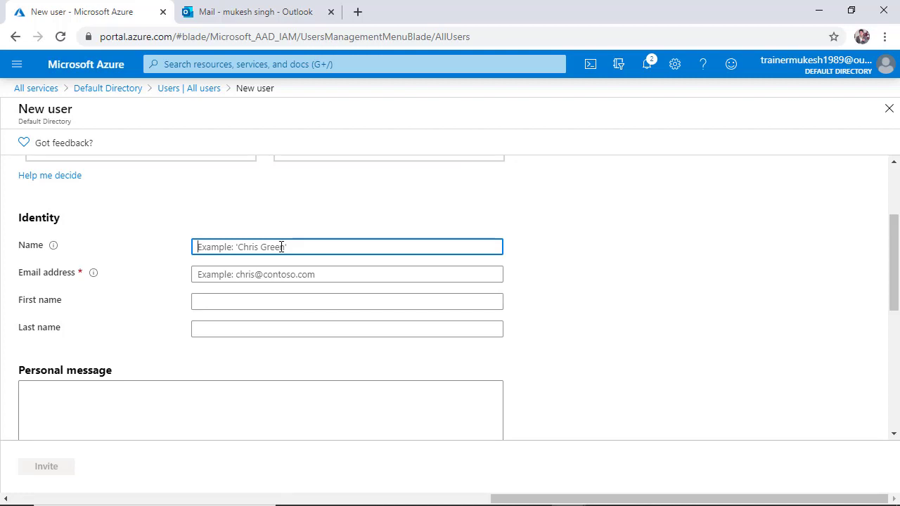
pyautogui.write('muk')
pyautogui.press('BackSpace')
pyautogui.press('BackSpace')
pyautogui.press('BackSpace')
pyautogui.write('singh')
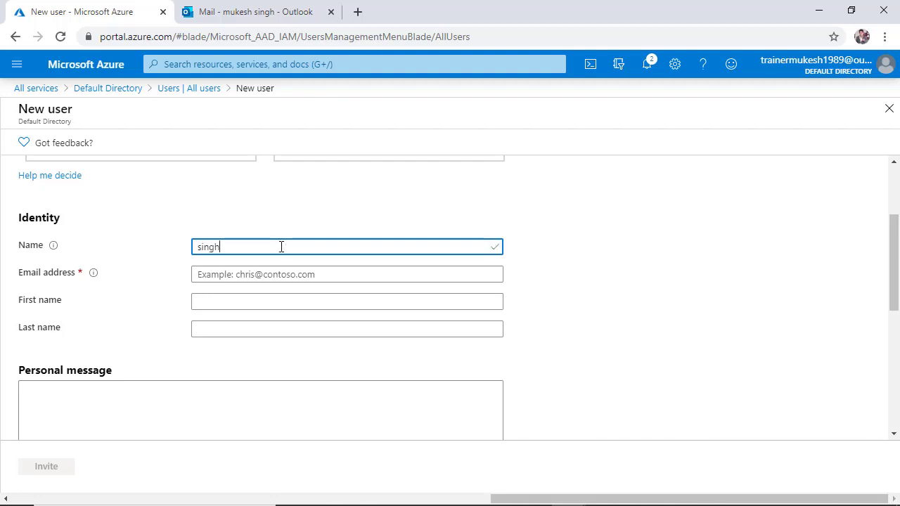
pyautogui.press('Tab')
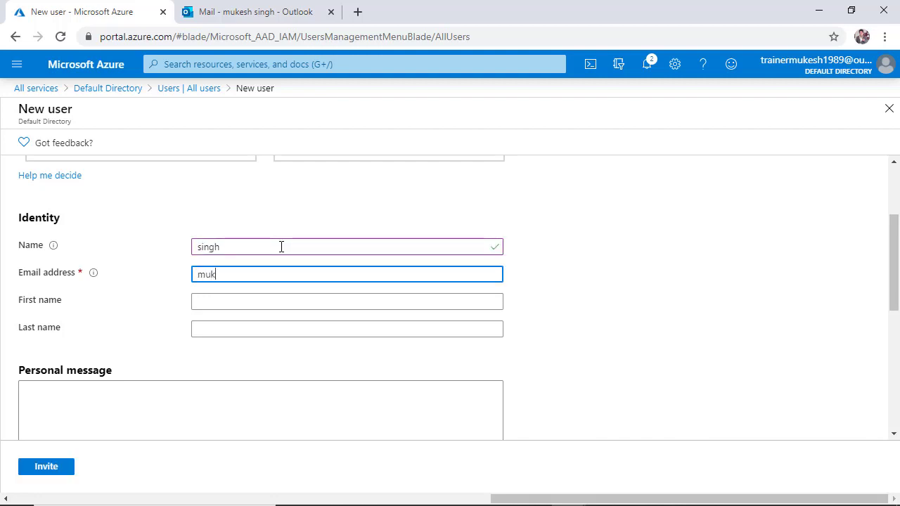
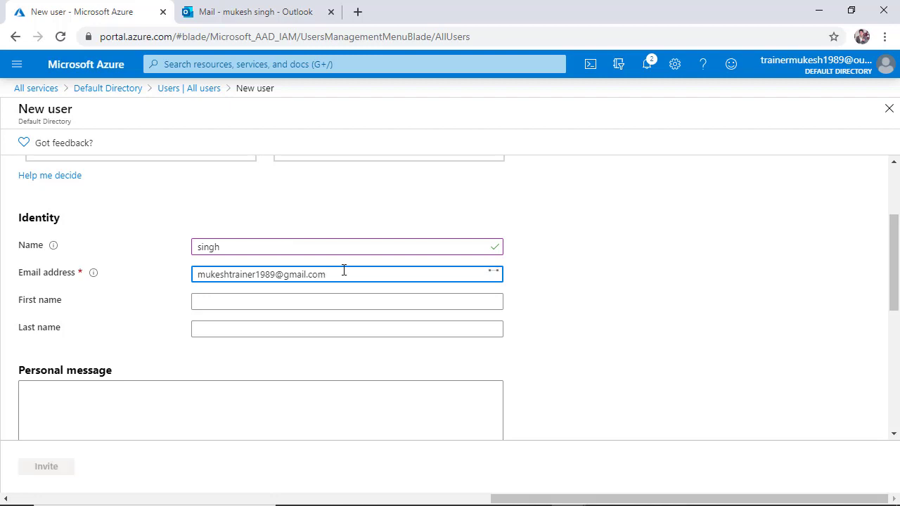
# Fill in the guest's first and last name and send the invitation.
pyautogui.press('Tab')
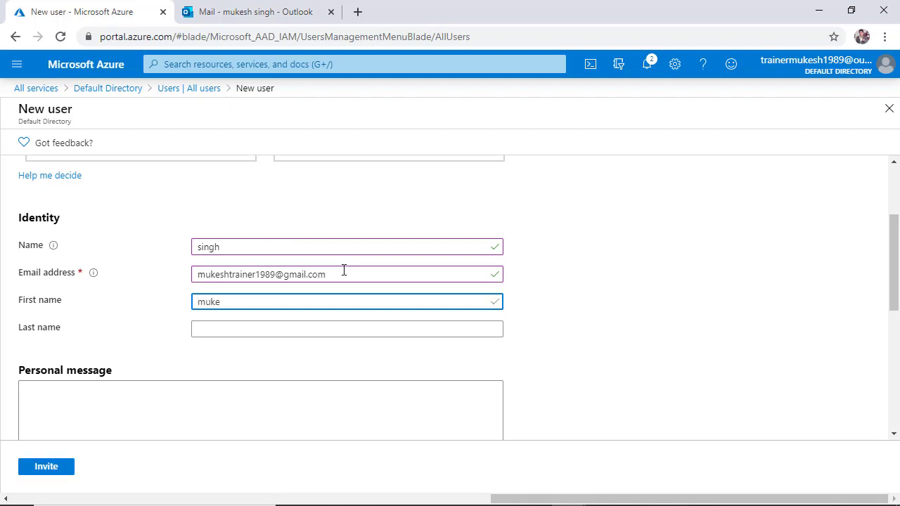
pyautogui.press('Tab')
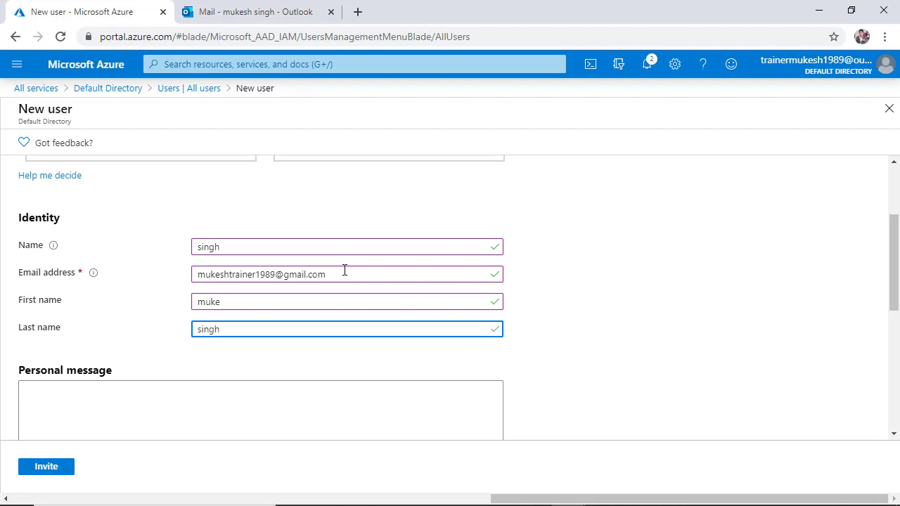
pyautogui.scroll(-2, 350, 298)
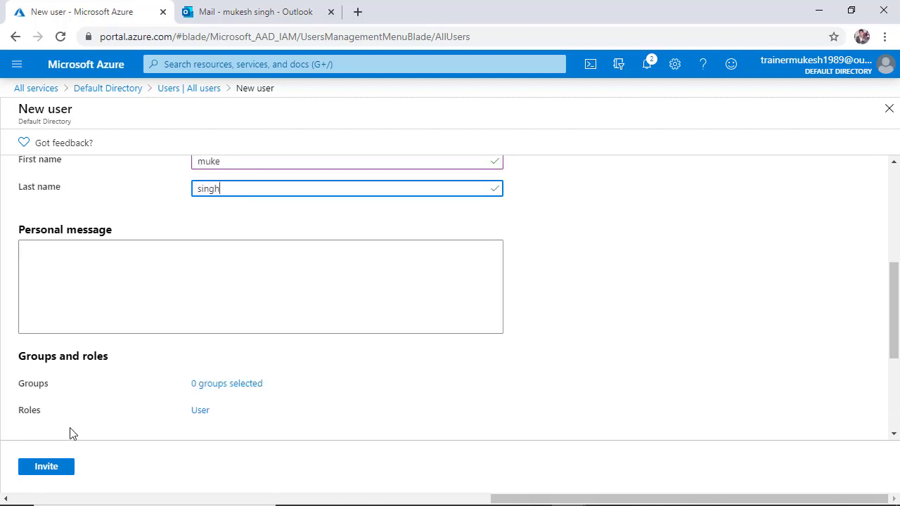
pyautogui.click(46, 466)
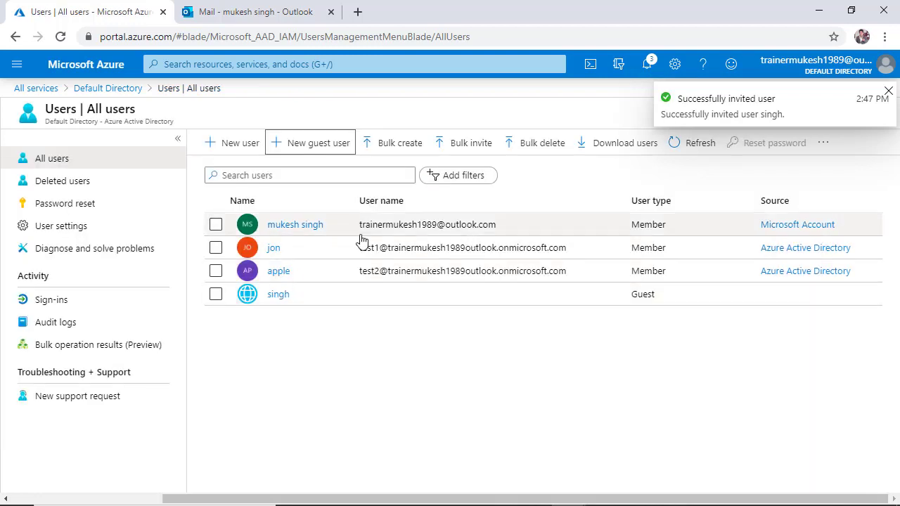
# Switch to the Outlook mail tab, check the inbox and account, then return to the portal.
pyautogui.click(359, 11)
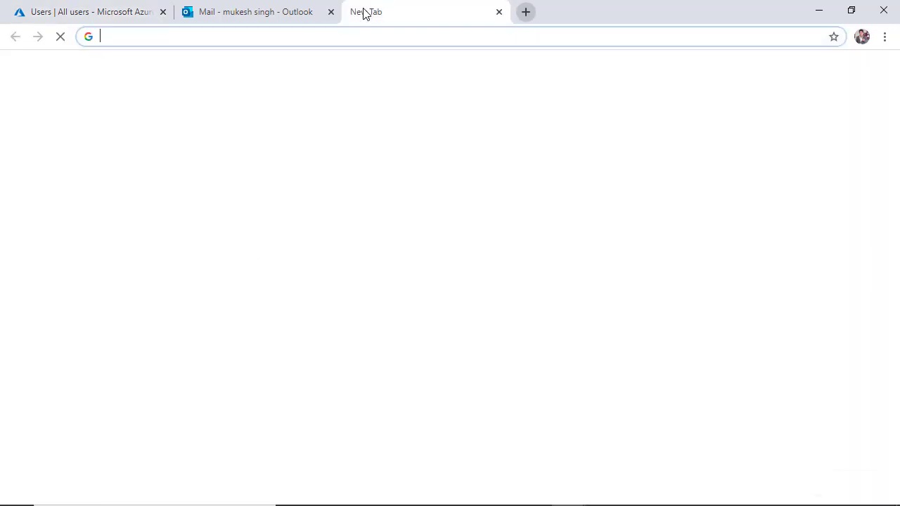
pyautogui.click(283, 8)
pyautogui.click(882, 68)
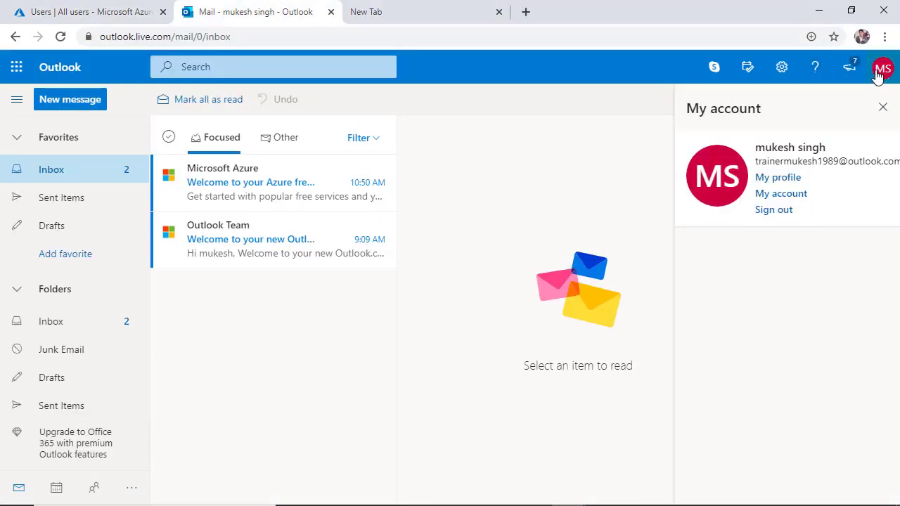
pyautogui.click(372, 12)
pyautogui.click(260, 9)
pyautogui.click(95, 10)
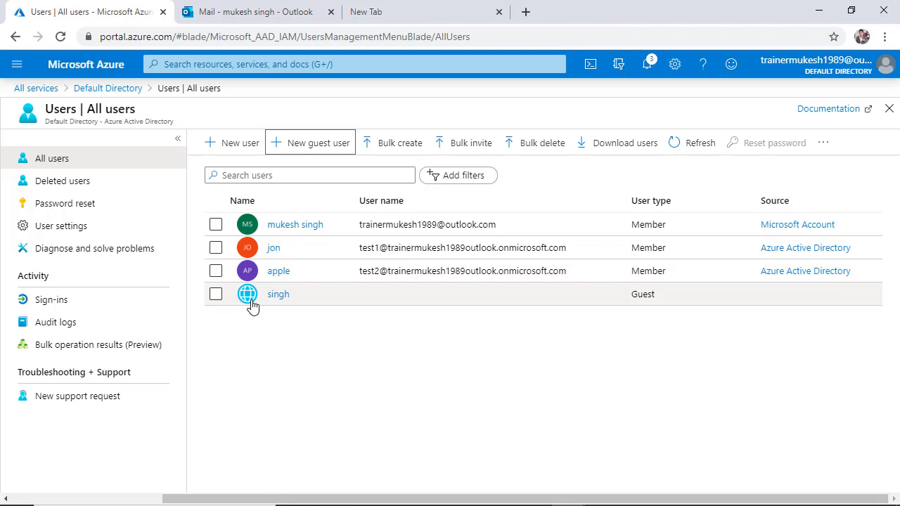
# Open the directory's Groups list and start a new group.
pyautogui.click(97, 99)
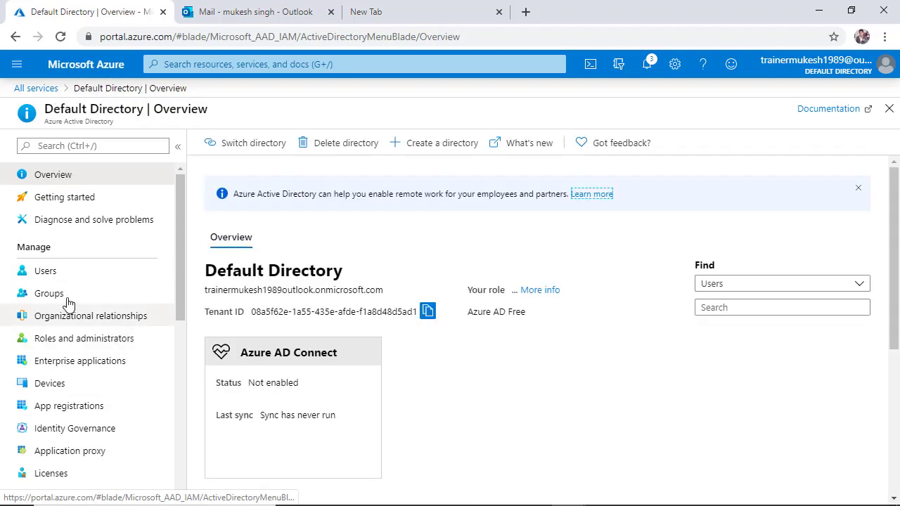
pyautogui.click(62, 295)
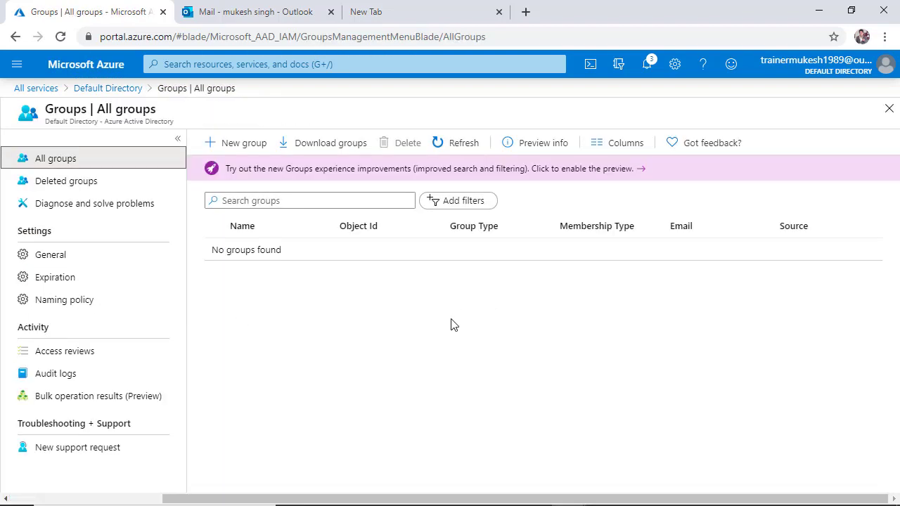
pyautogui.click(244, 151)
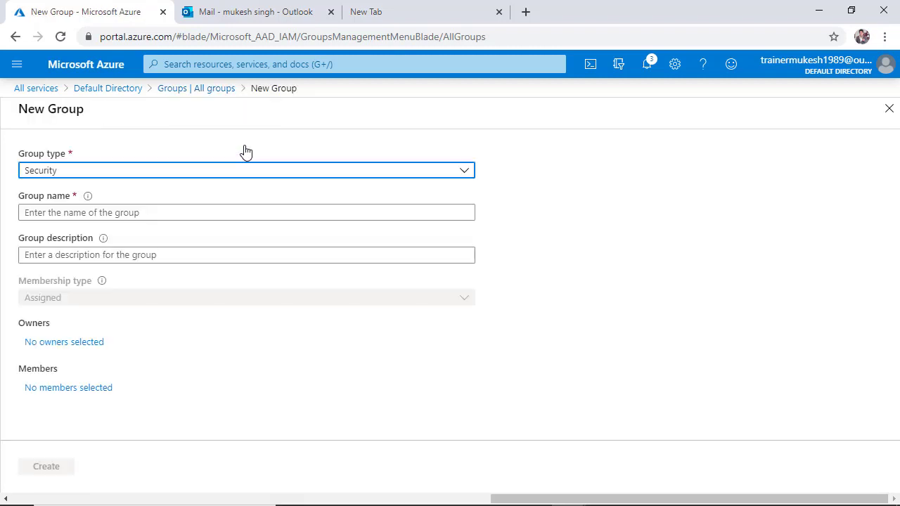
# Keep the group type as Security and enter mygroup as the group name.
pyautogui.click(142, 173)
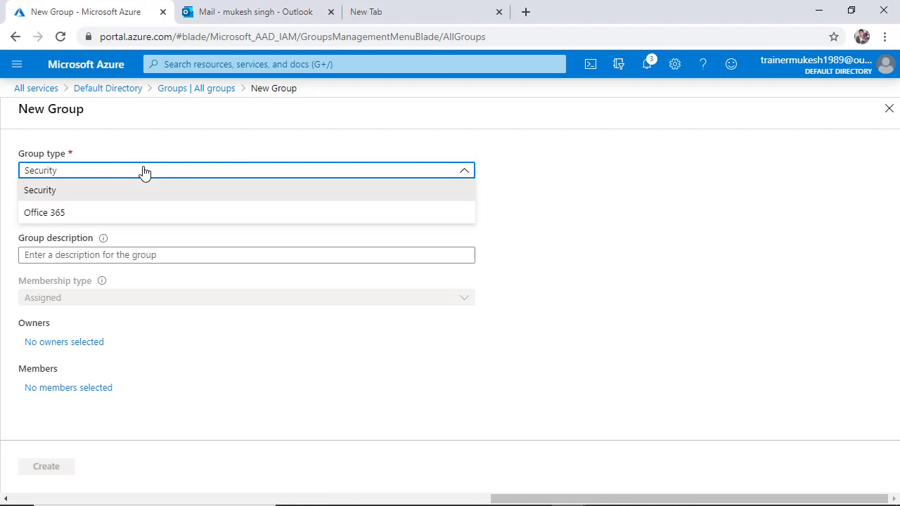
pyautogui.click(143, 173)
pyautogui.click(204, 194)
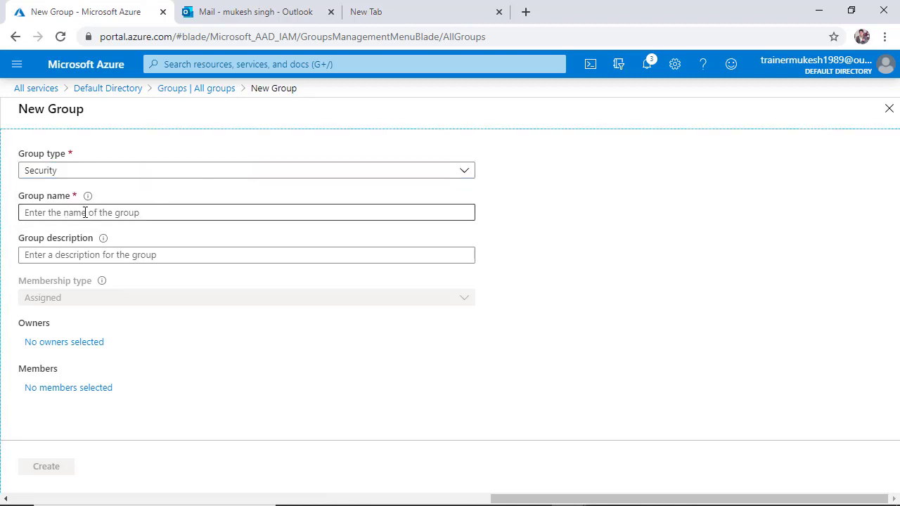
pyautogui.click(159, 214)
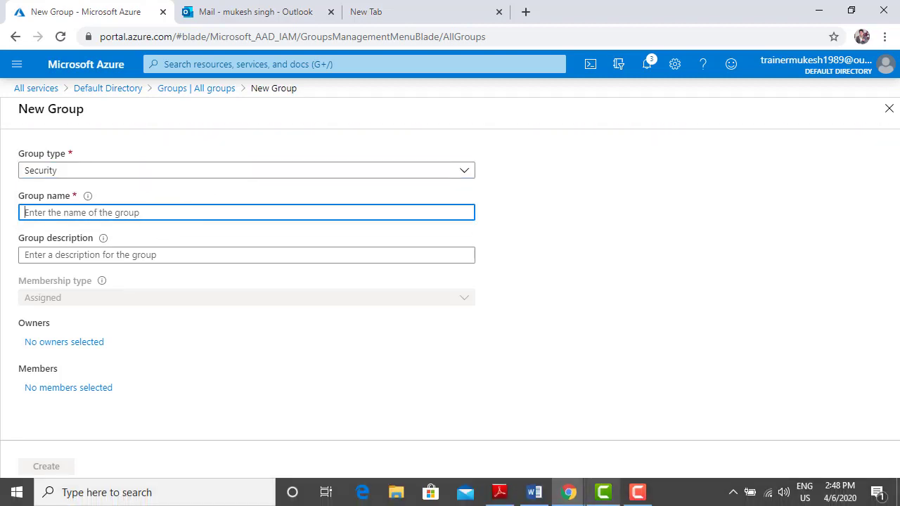
pyautogui.write('mygroup')
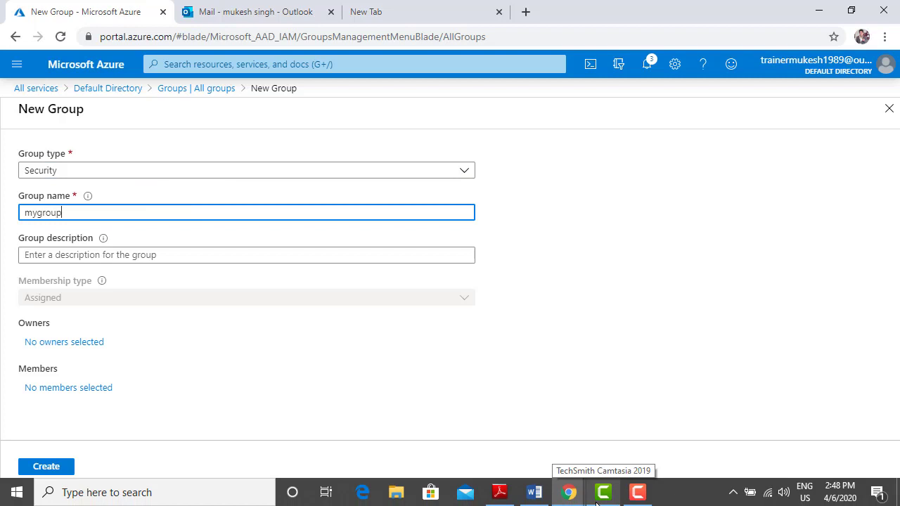
pyautogui.click(169, 358)
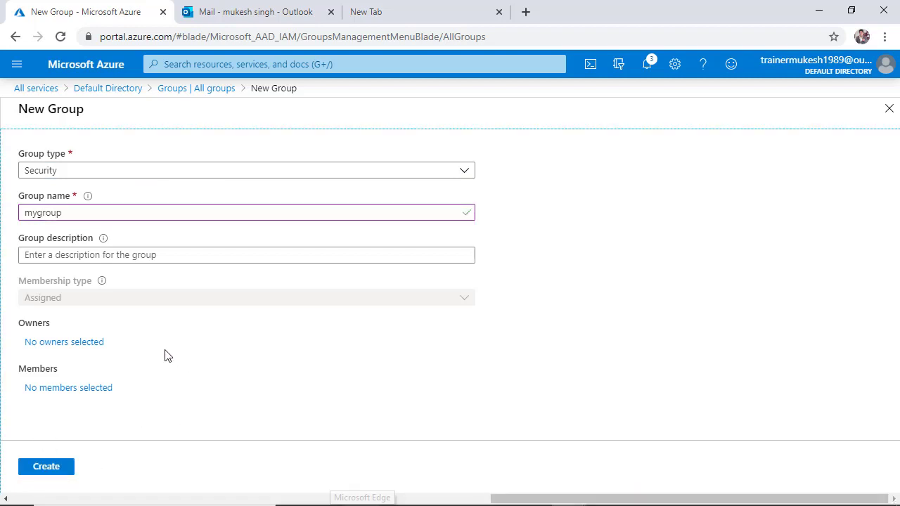
# Add the signed-in administrator account as the group's owner.
pyautogui.click(83, 343)
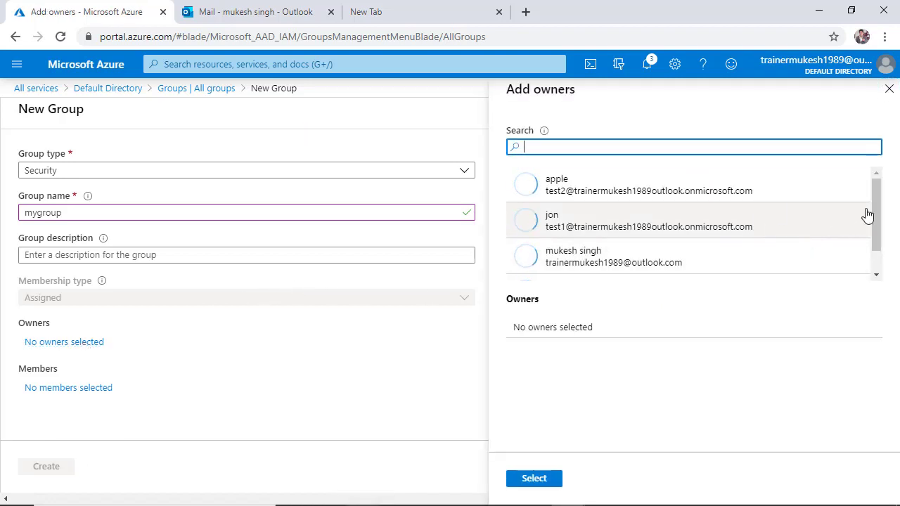
pyautogui.scroll(-1, 872, 211)
pyautogui.click(543, 239)
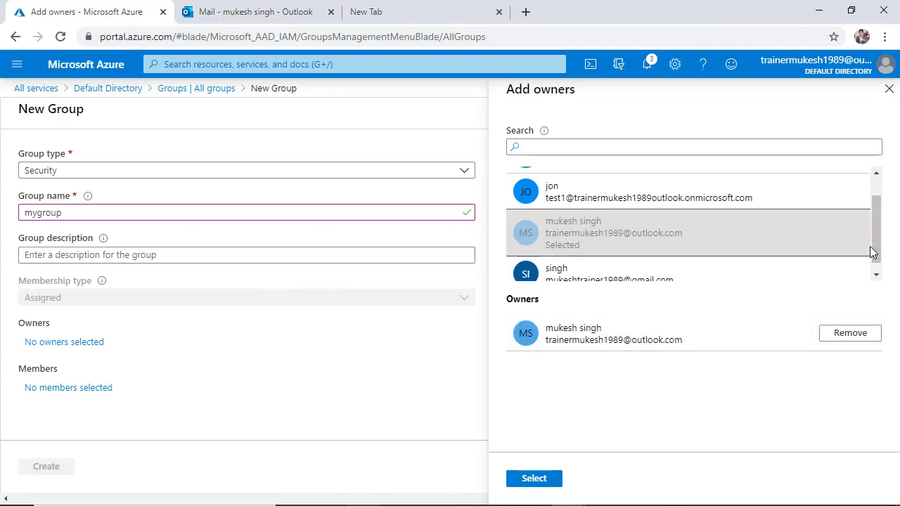
pyautogui.click(544, 479)
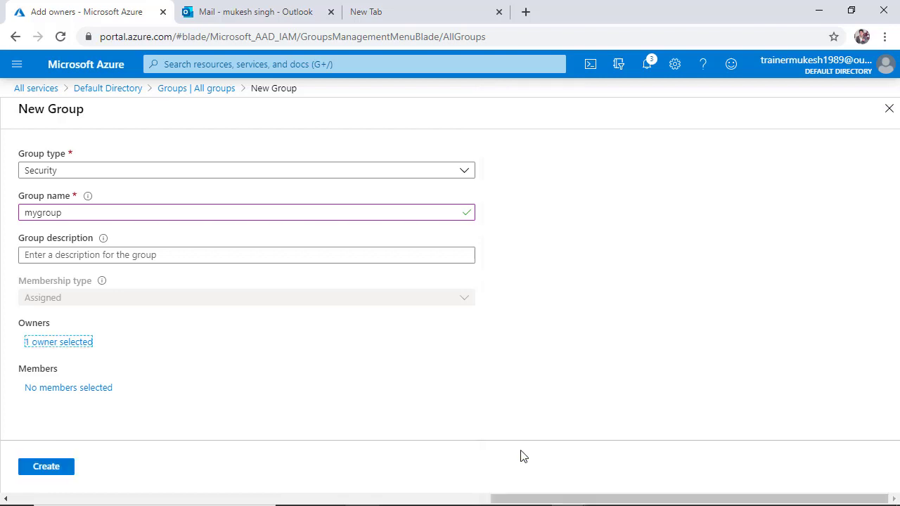
# Add the first test user as a group member and create the group.
pyautogui.click(71, 391)
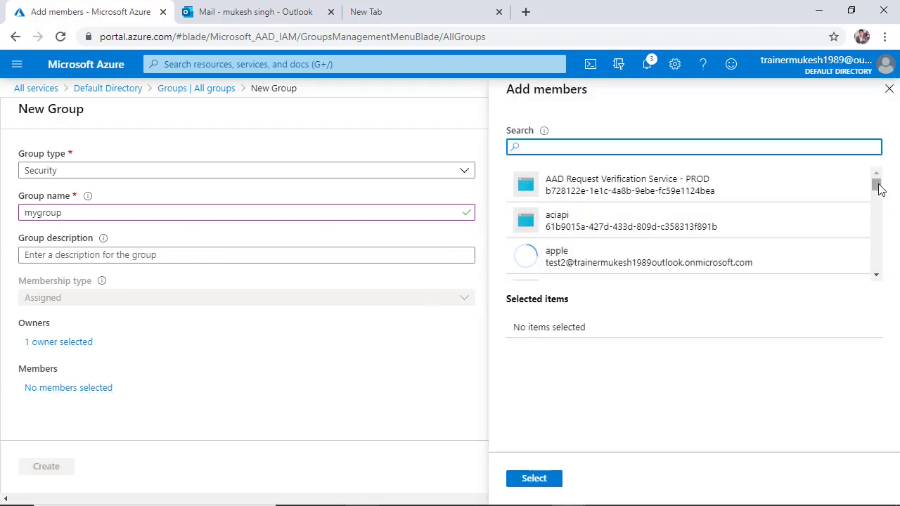
pyautogui.moveTo(878, 186); pyautogui.dragTo(881, 218)
pyautogui.click(617, 257)
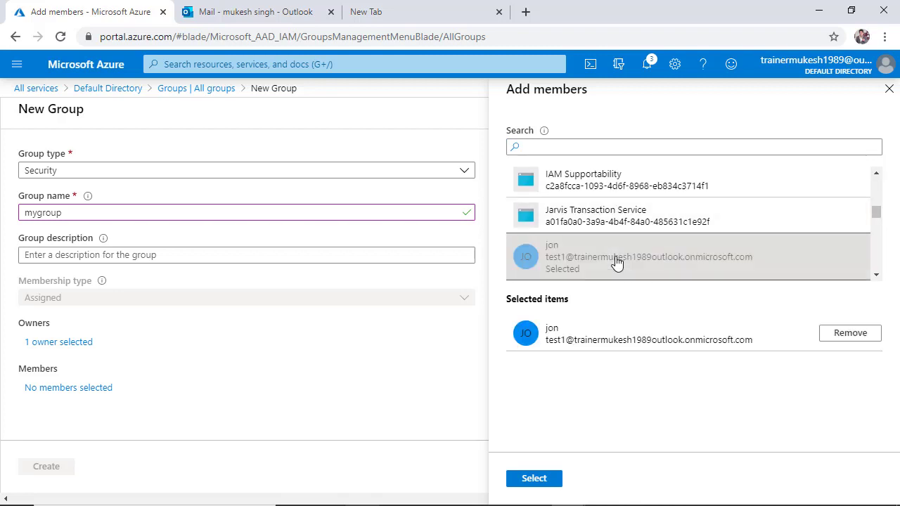
pyautogui.click(552, 482)
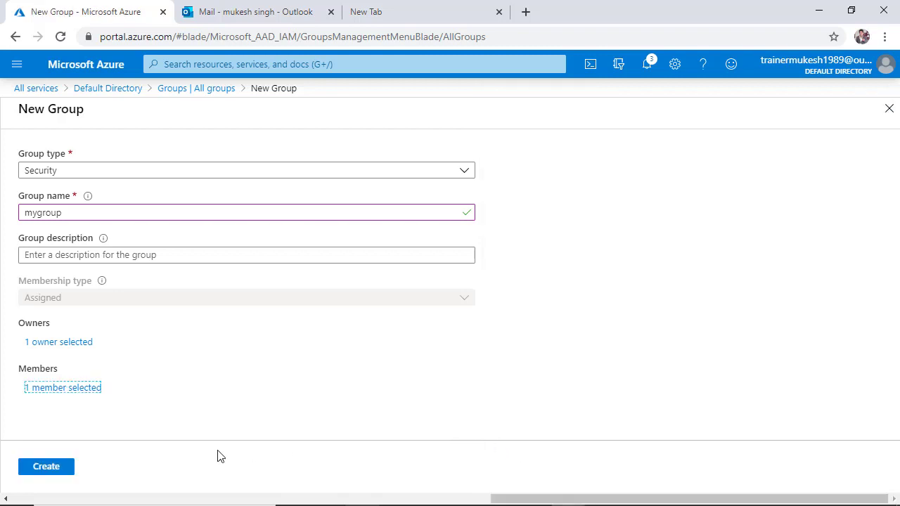
pyautogui.click(48, 473)
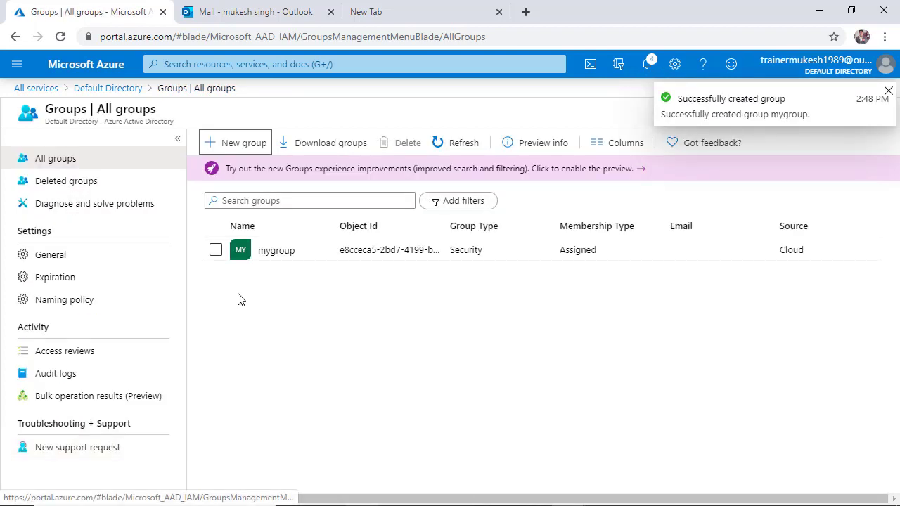
# Open mygroup's members, search for app and add the user apple, then return to the Default Directory overview.
pyautogui.click(491, 253)
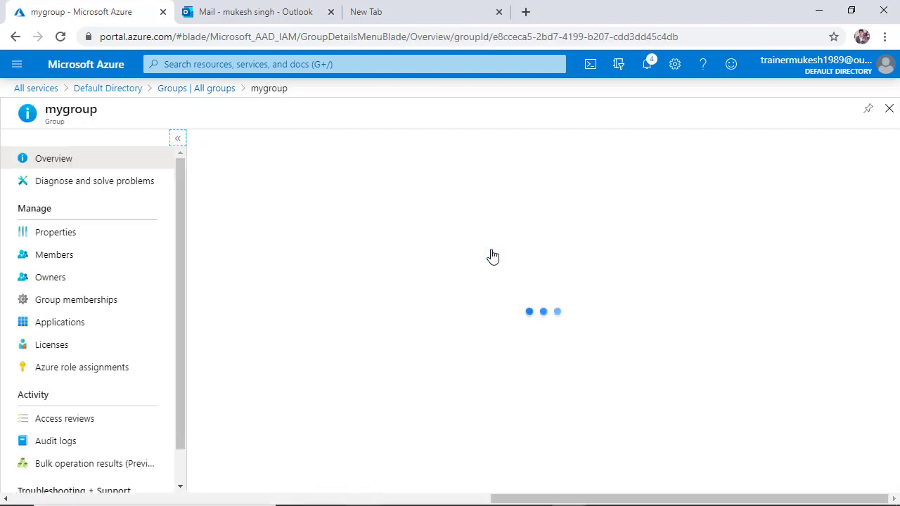
pyautogui.click(75, 257)
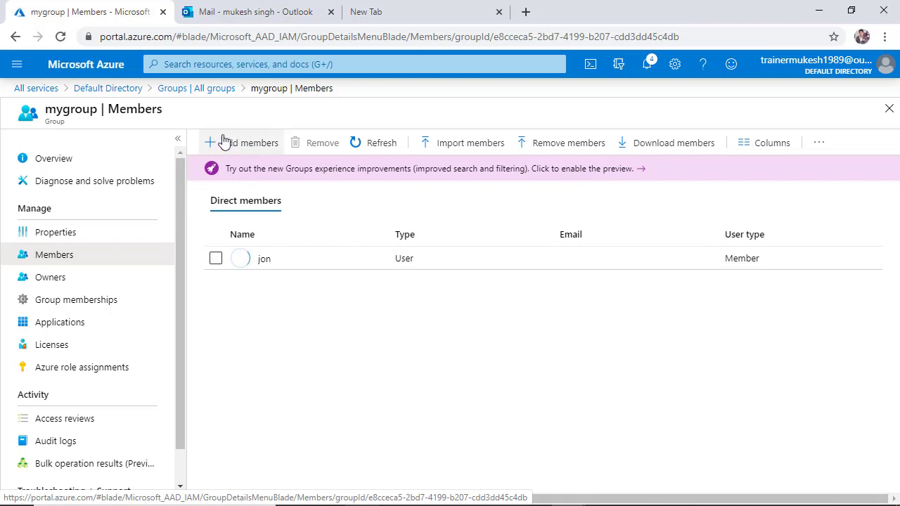
pyautogui.click(239, 144)
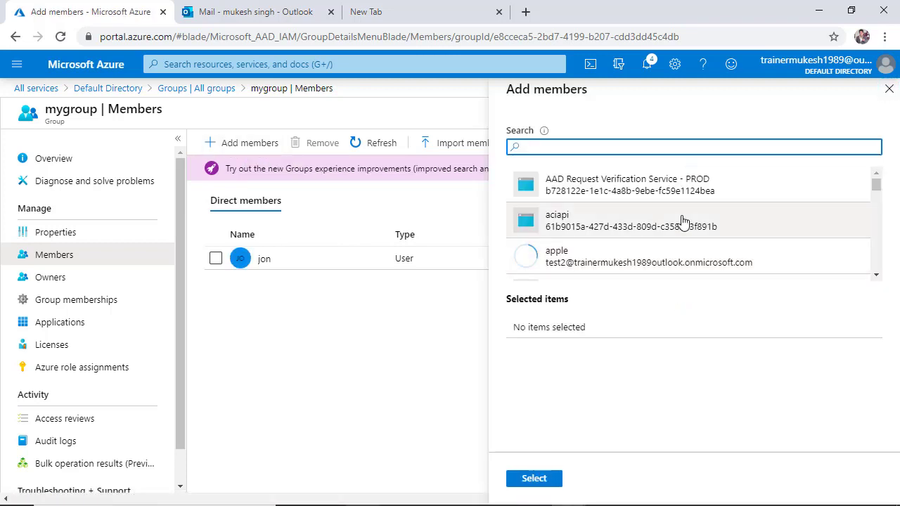
pyautogui.write('app')
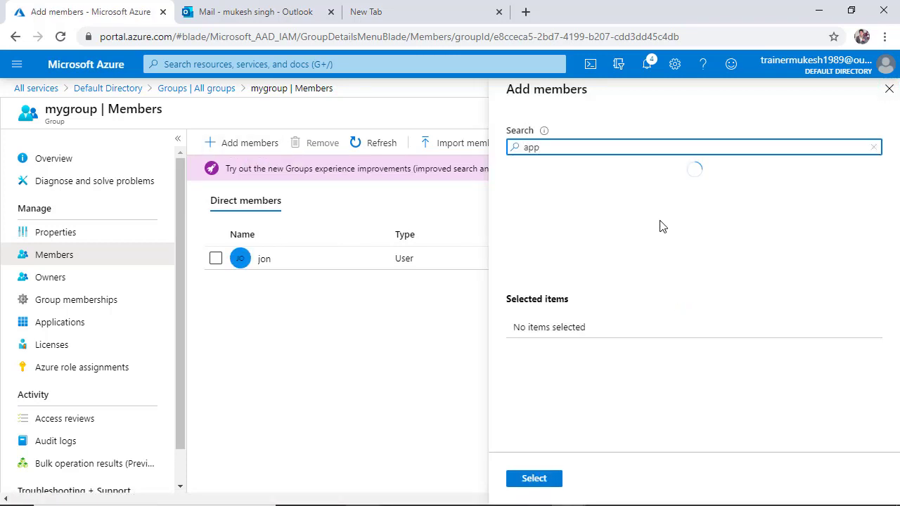
pyautogui.click(597, 192)
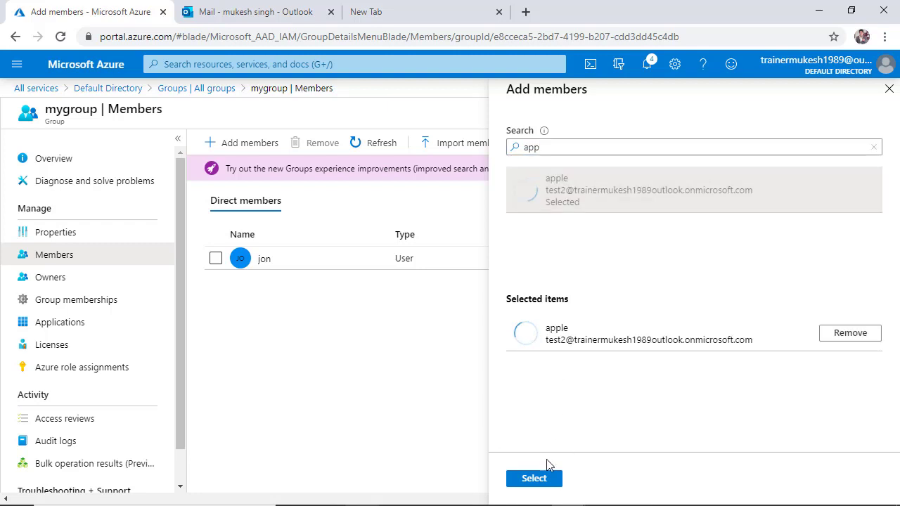
pyautogui.click(535, 478)
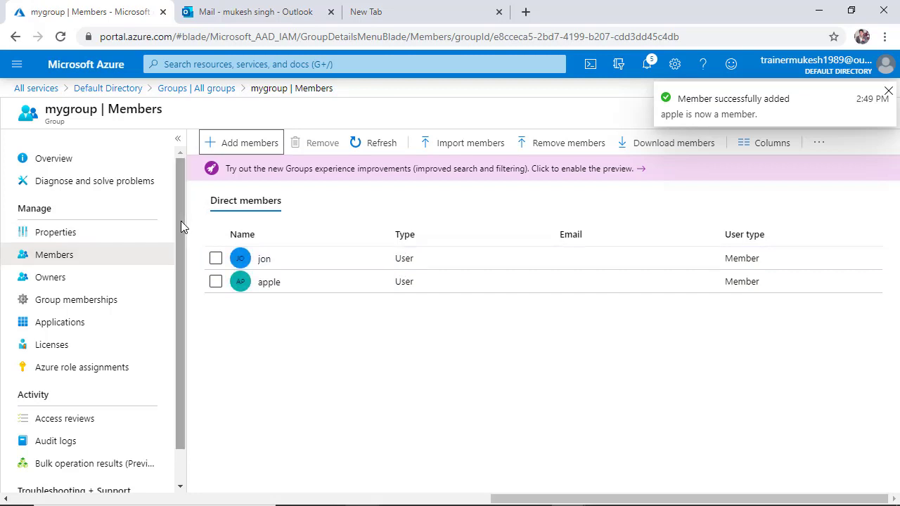
pyautogui.click(105, 89)
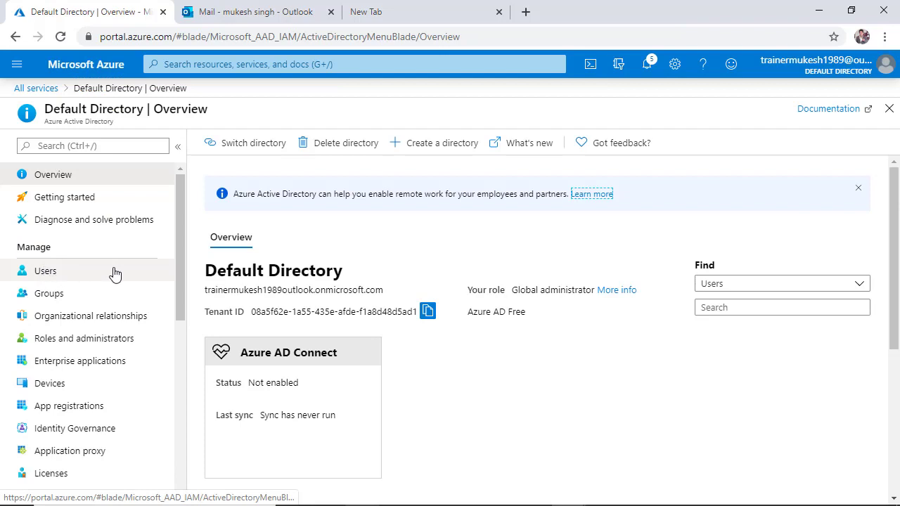